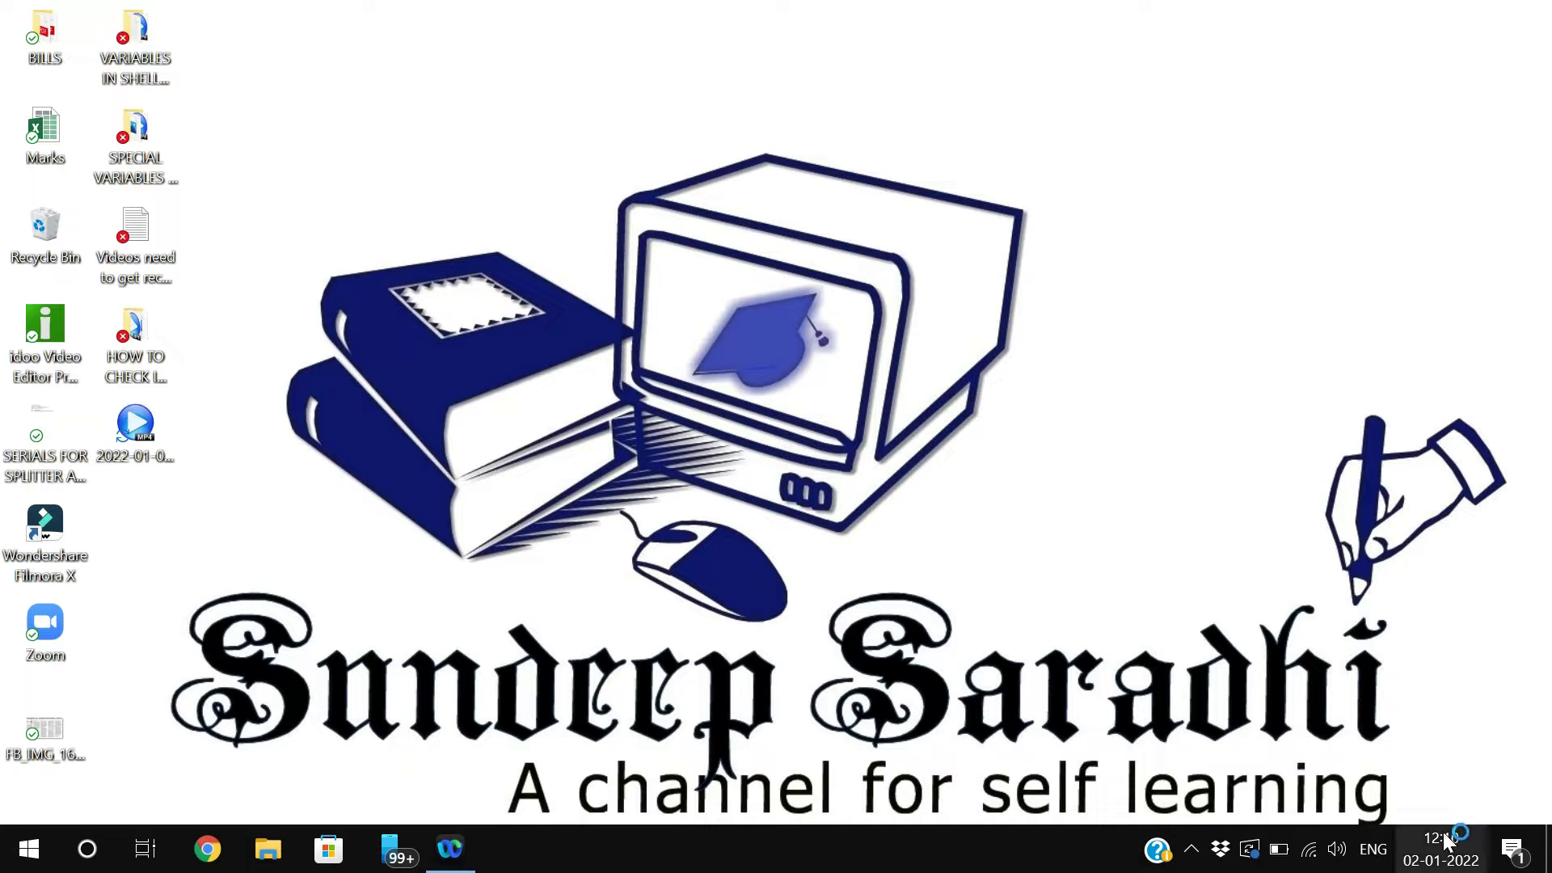
Step: Run regedit from the Run box to open Registry Editor
{"action": "mouse_move", "coordinate": [1456, 837]}
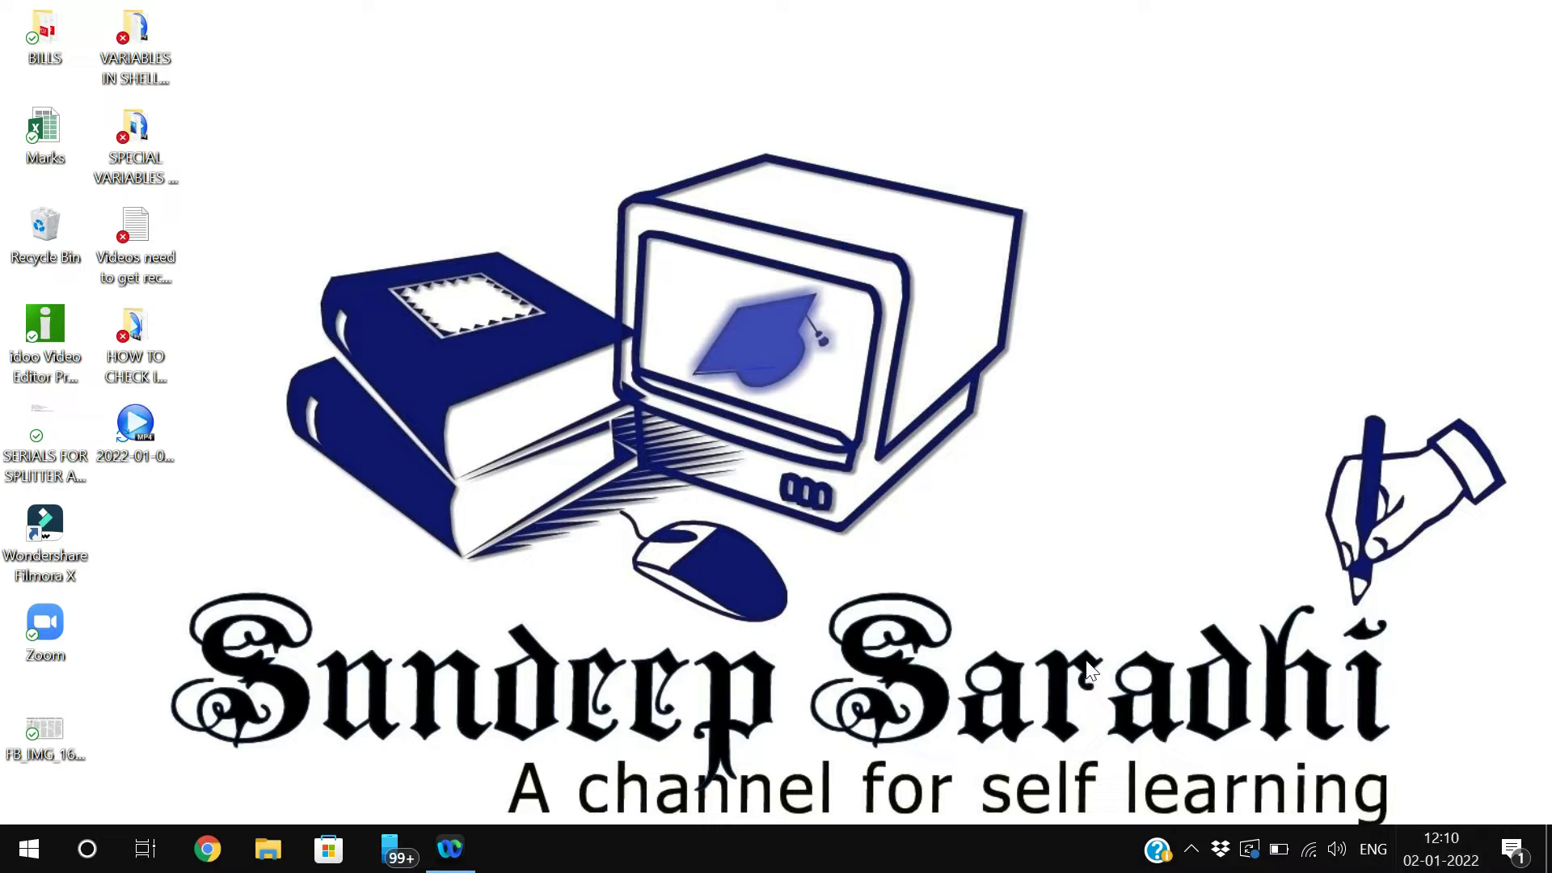
{"action": "key", "text": "super+r"}
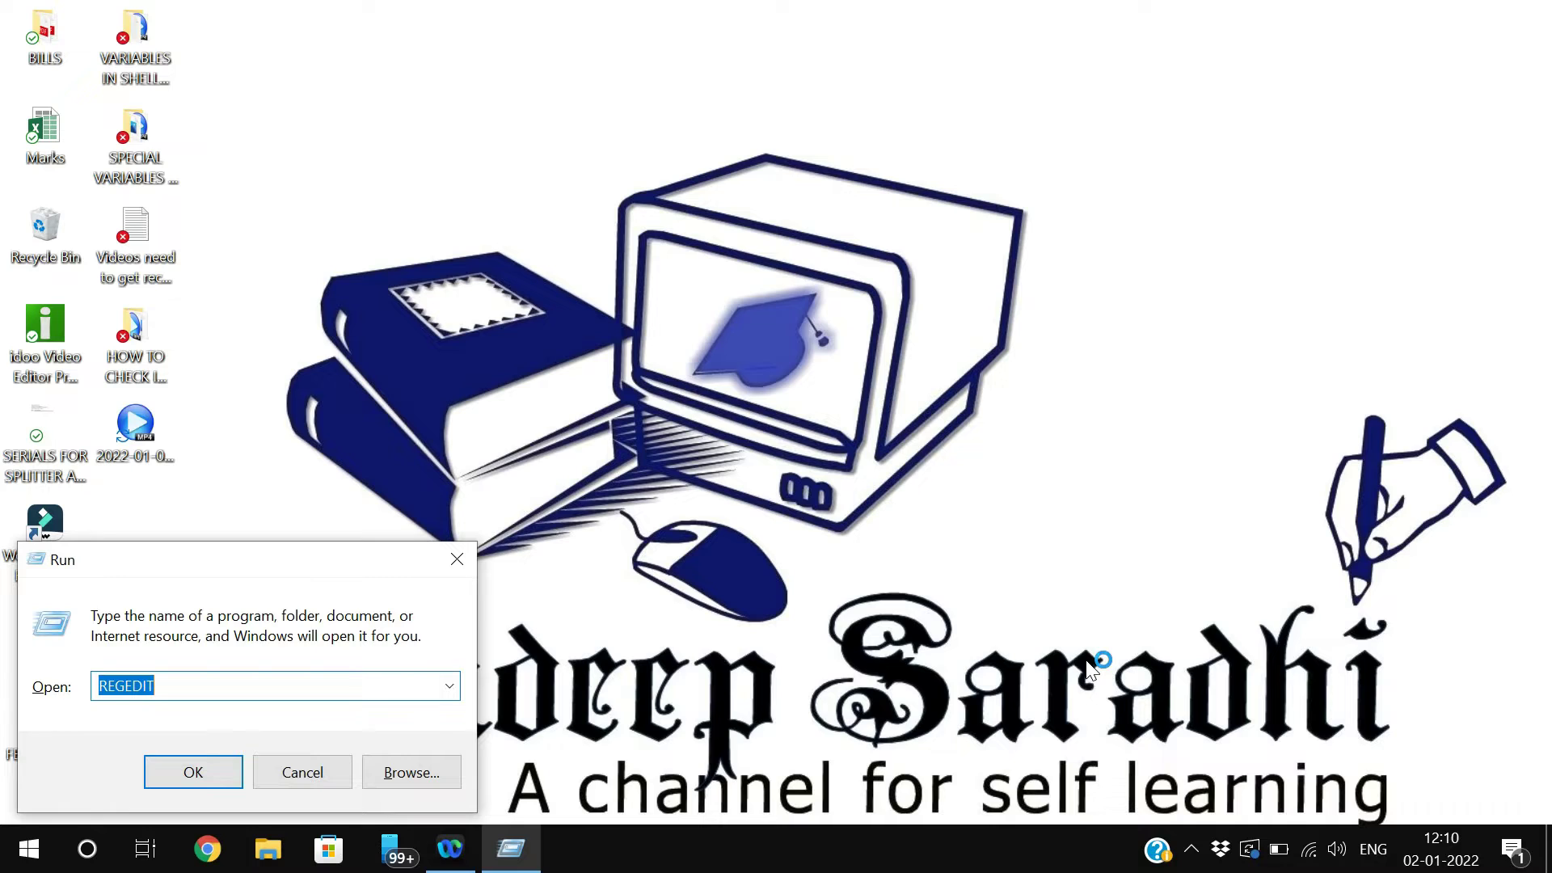
{"action": "type", "text": "regedit"}
{"action": "key", "text": "Return"}
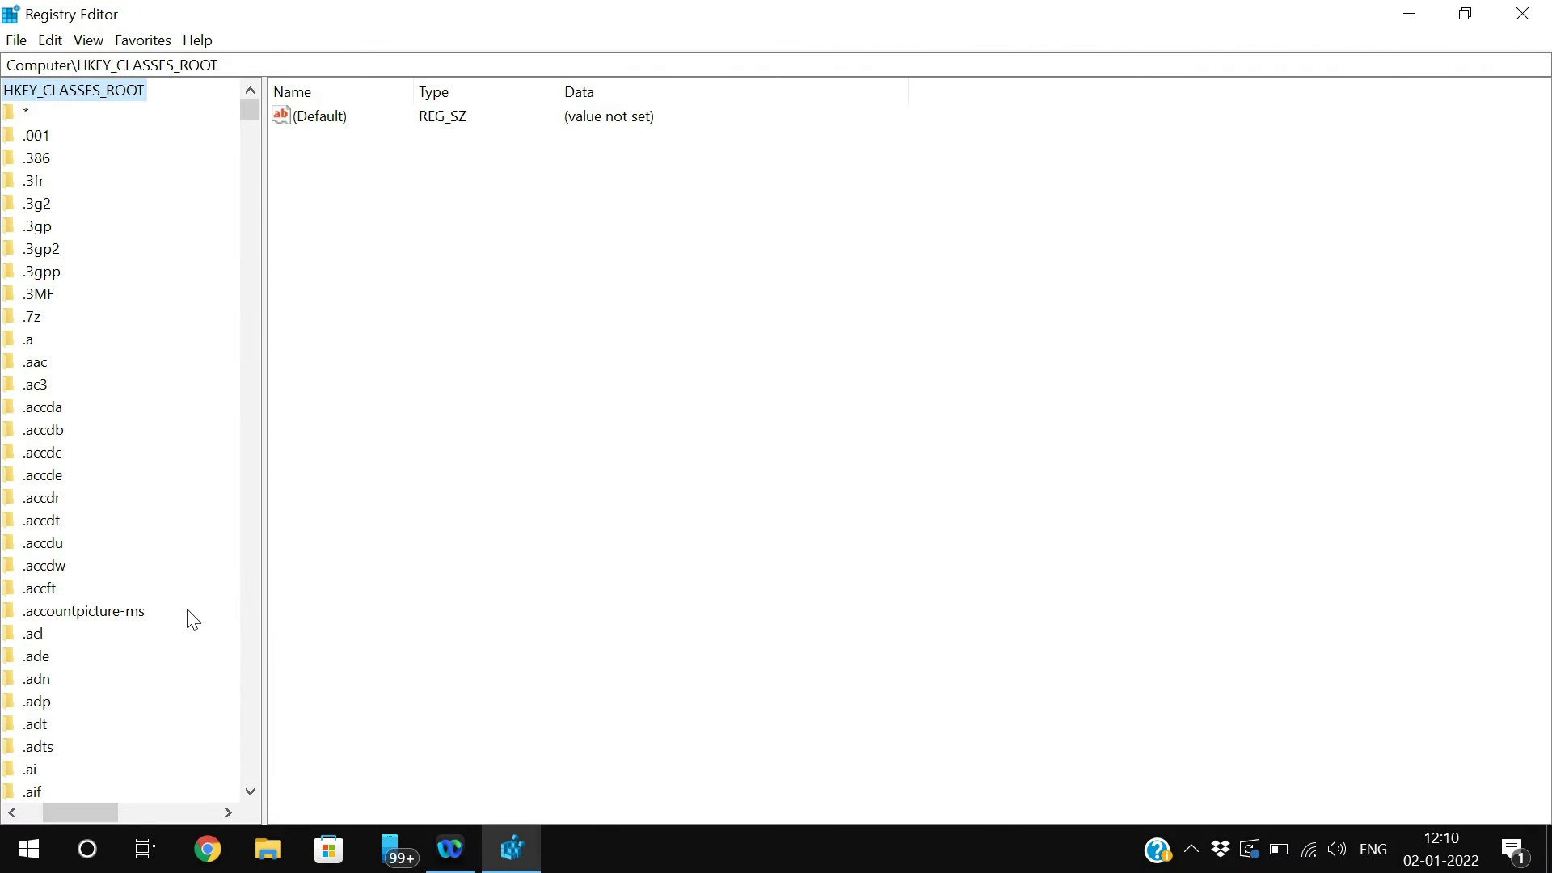
Step: Collapse HKEY_CLASSES_ROOT and expand HKEY_CURRENT_USER > SOFTWARE > Microsoft
{"action": "left_click_drag", "start_coordinate": [103, 802], "coordinate": [81, 803]}
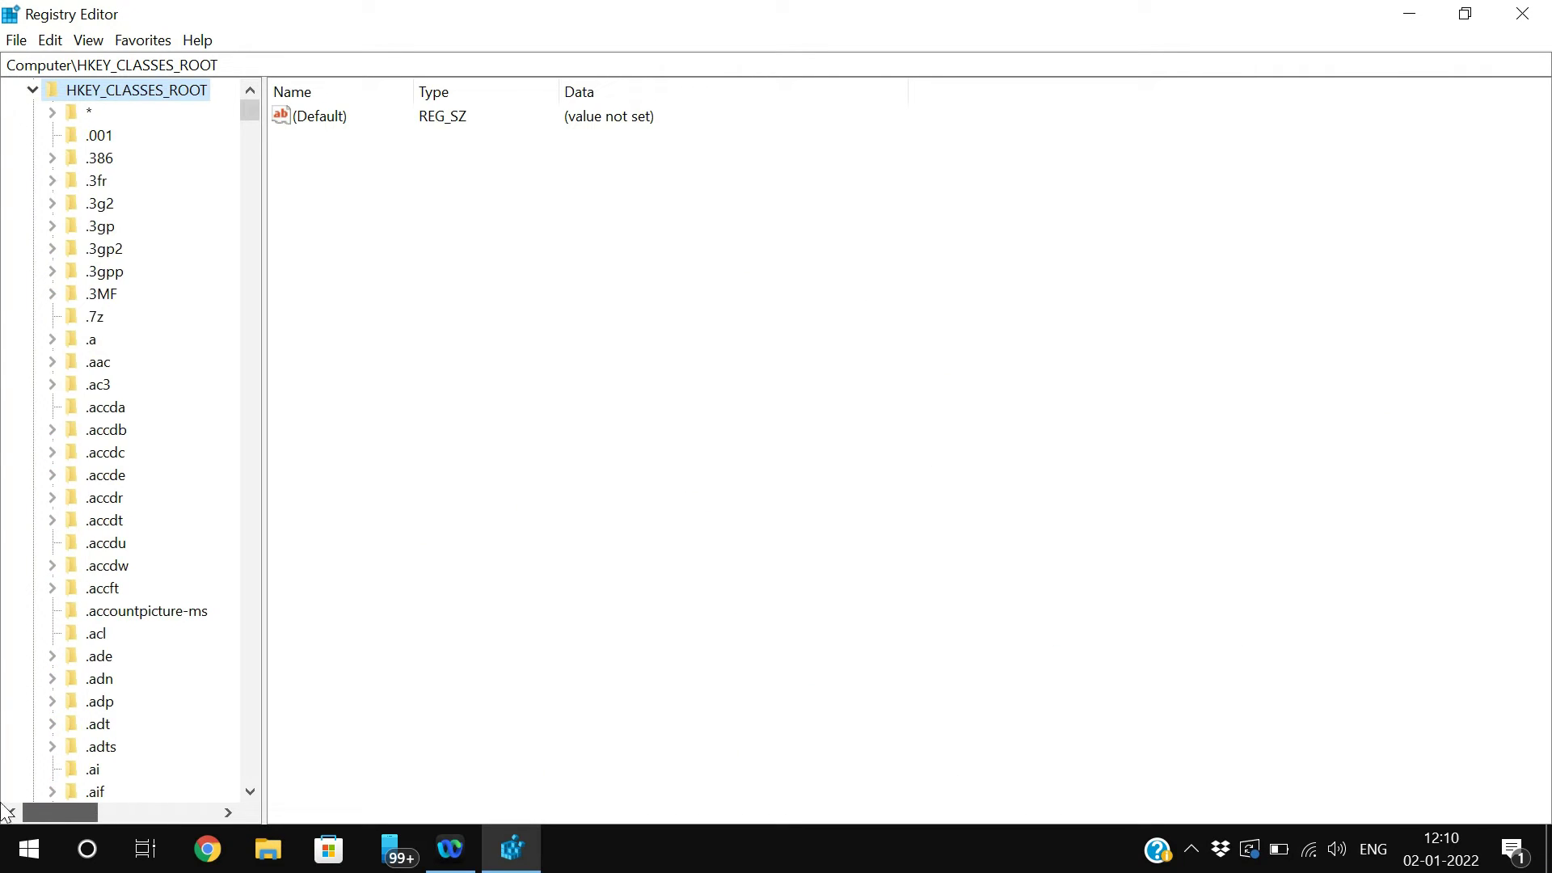
{"action": "left_click", "coordinate": [34, 90]}
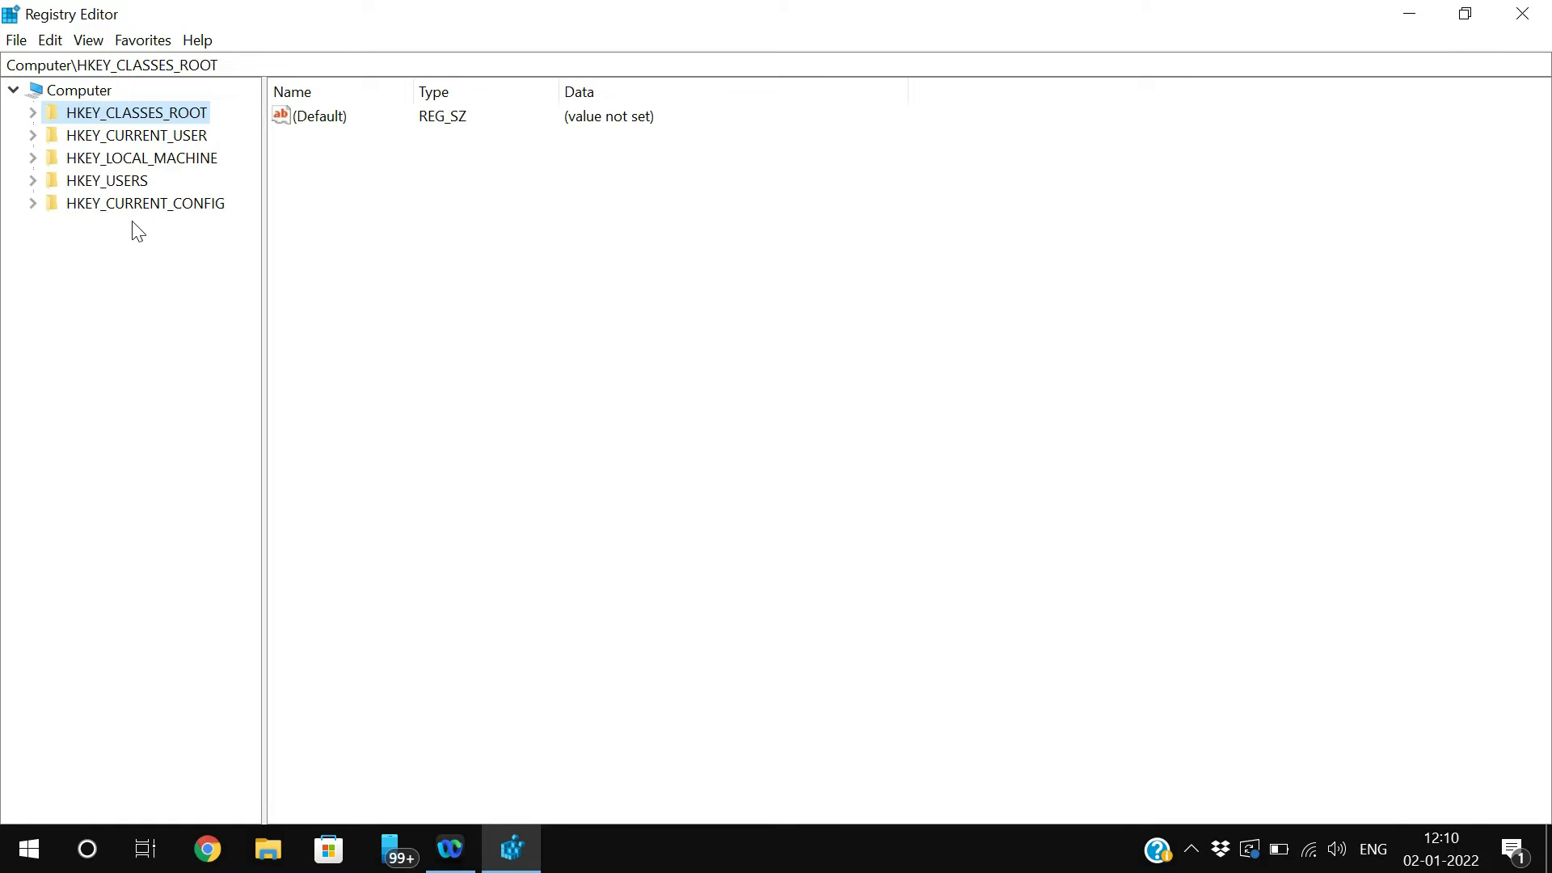
{"action": "left_click", "coordinate": [33, 136]}
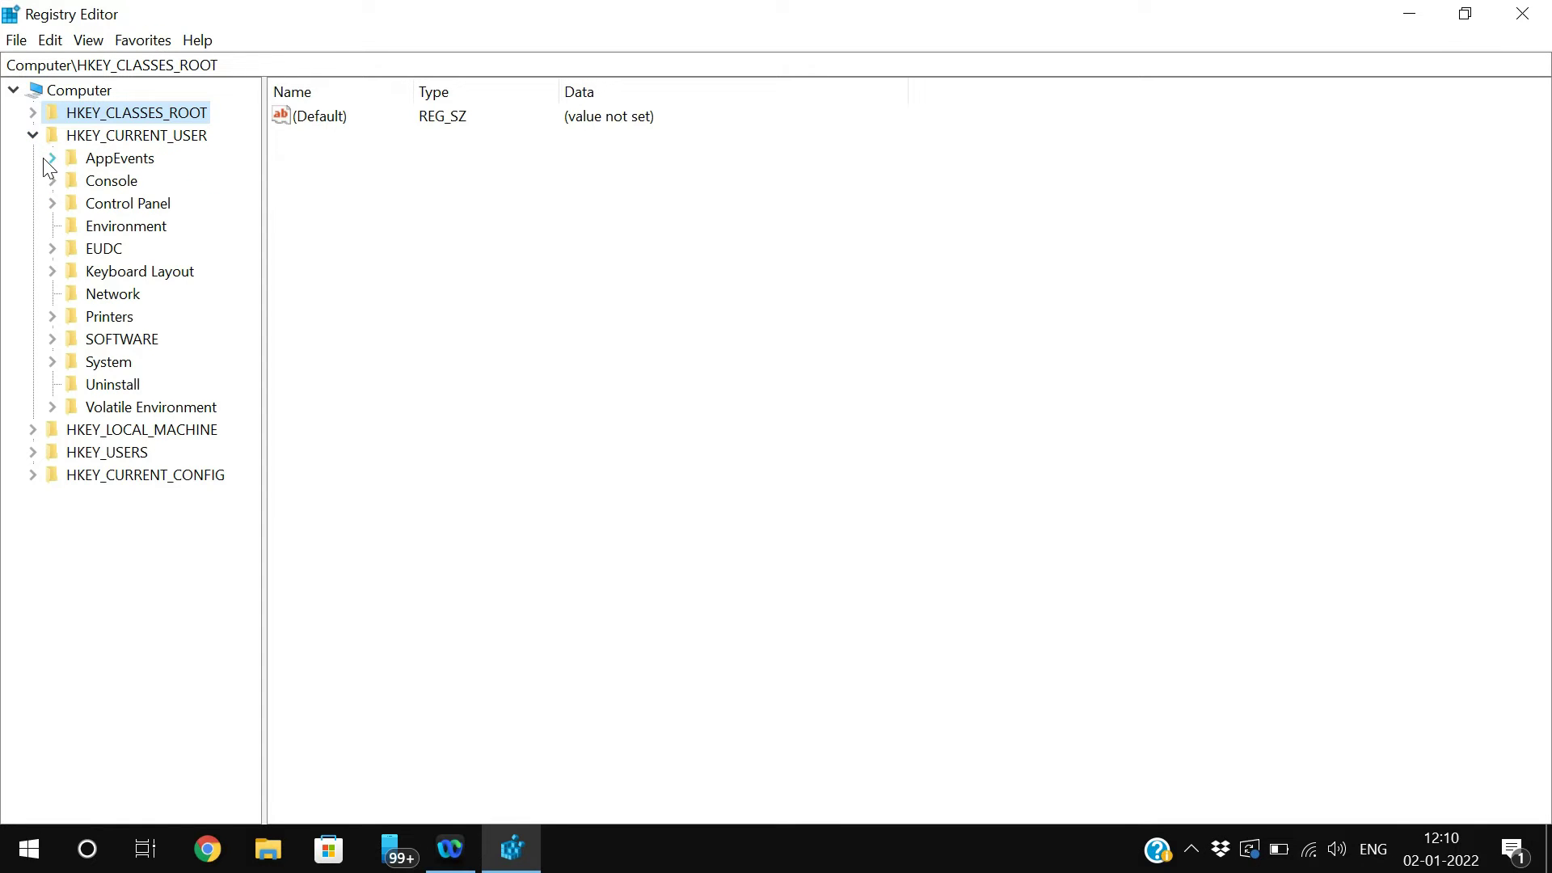
{"action": "left_click", "coordinate": [53, 339]}
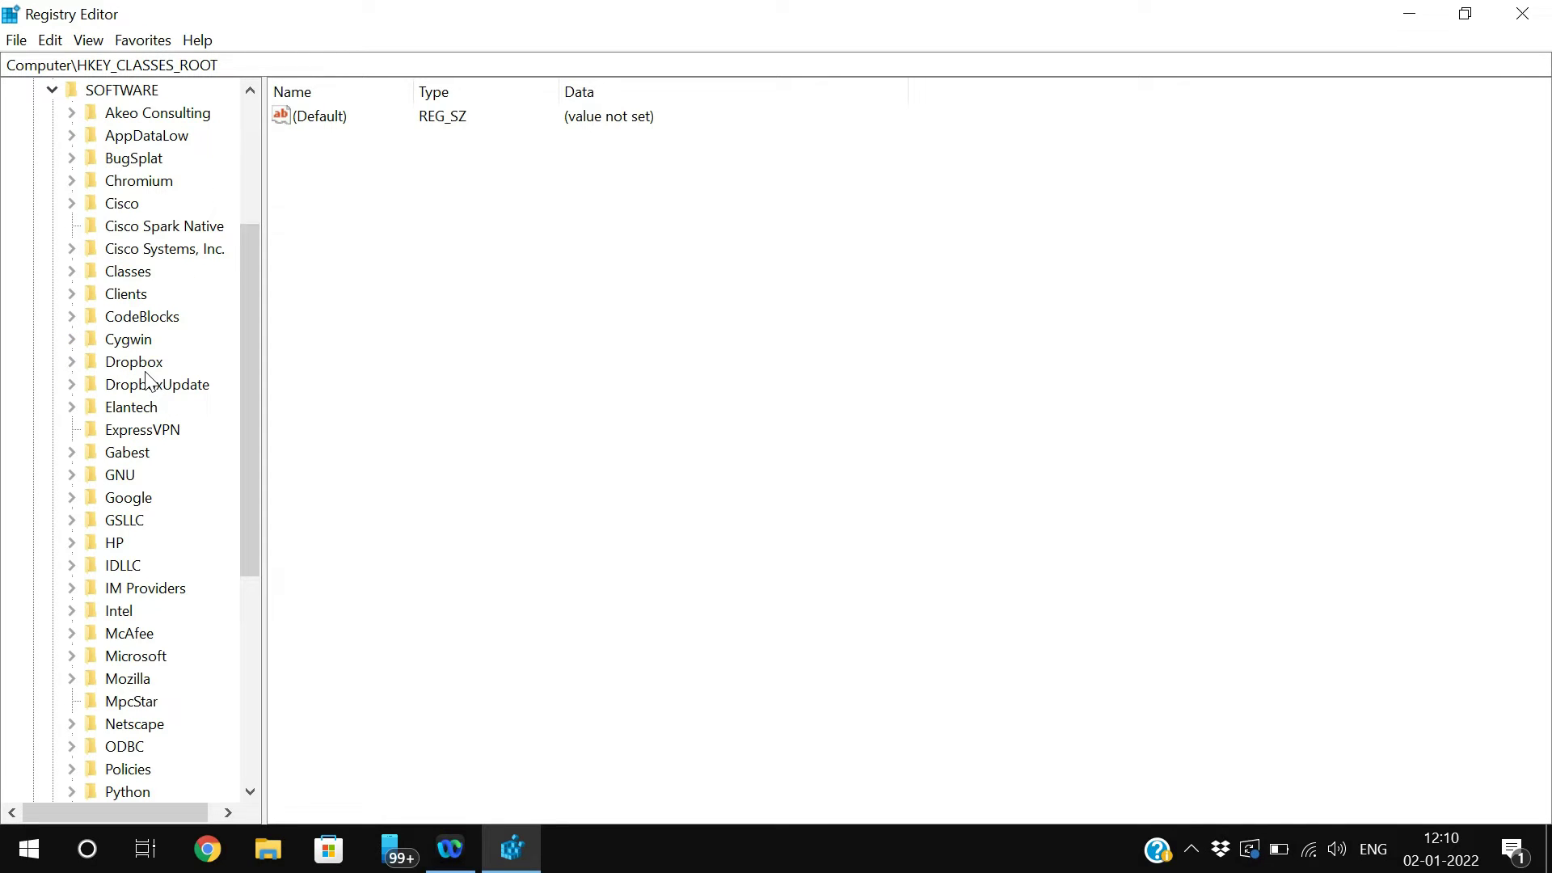
{"action": "scroll", "coordinate": [117, 611], "scroll_direction": "down", "scroll_amount": 6}
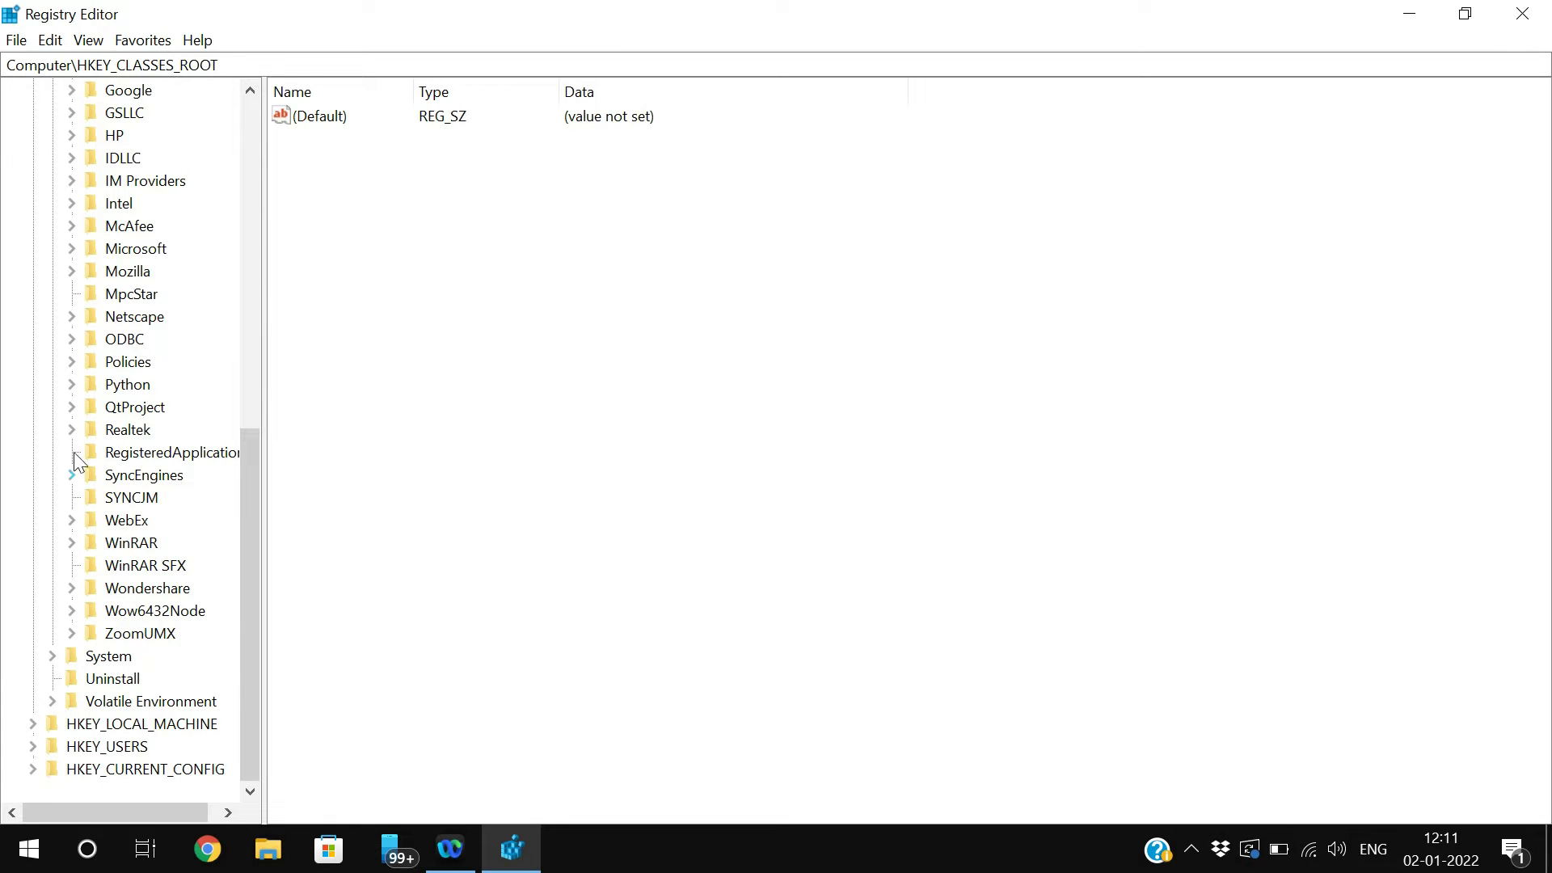
{"action": "left_click", "coordinate": [73, 249]}
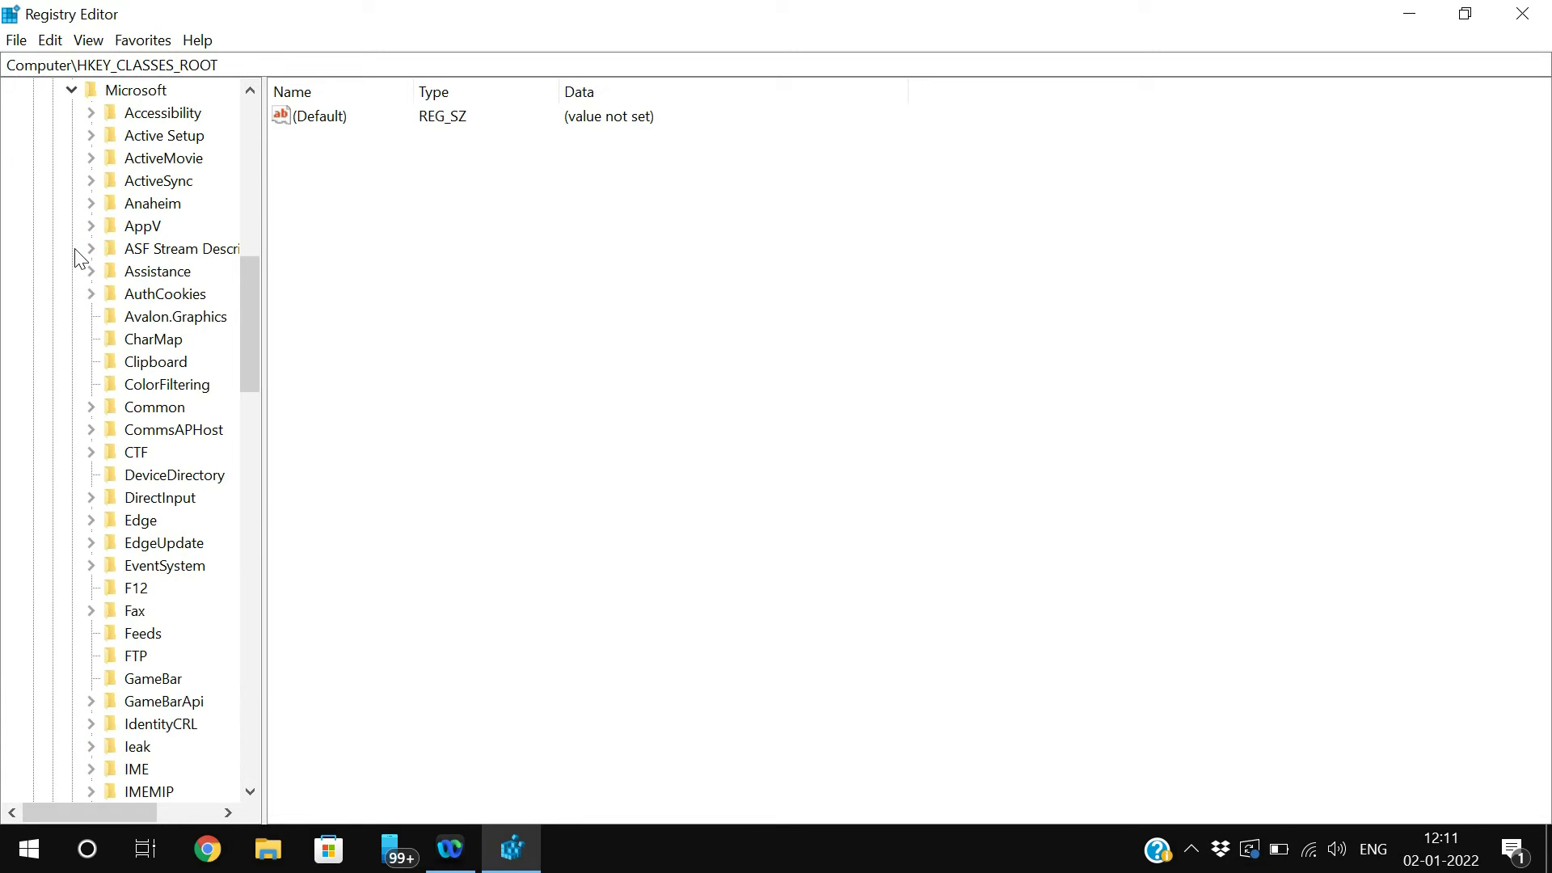
{"action": "scroll", "coordinate": [89, 533], "scroll_direction": "down", "scroll_amount": 7}
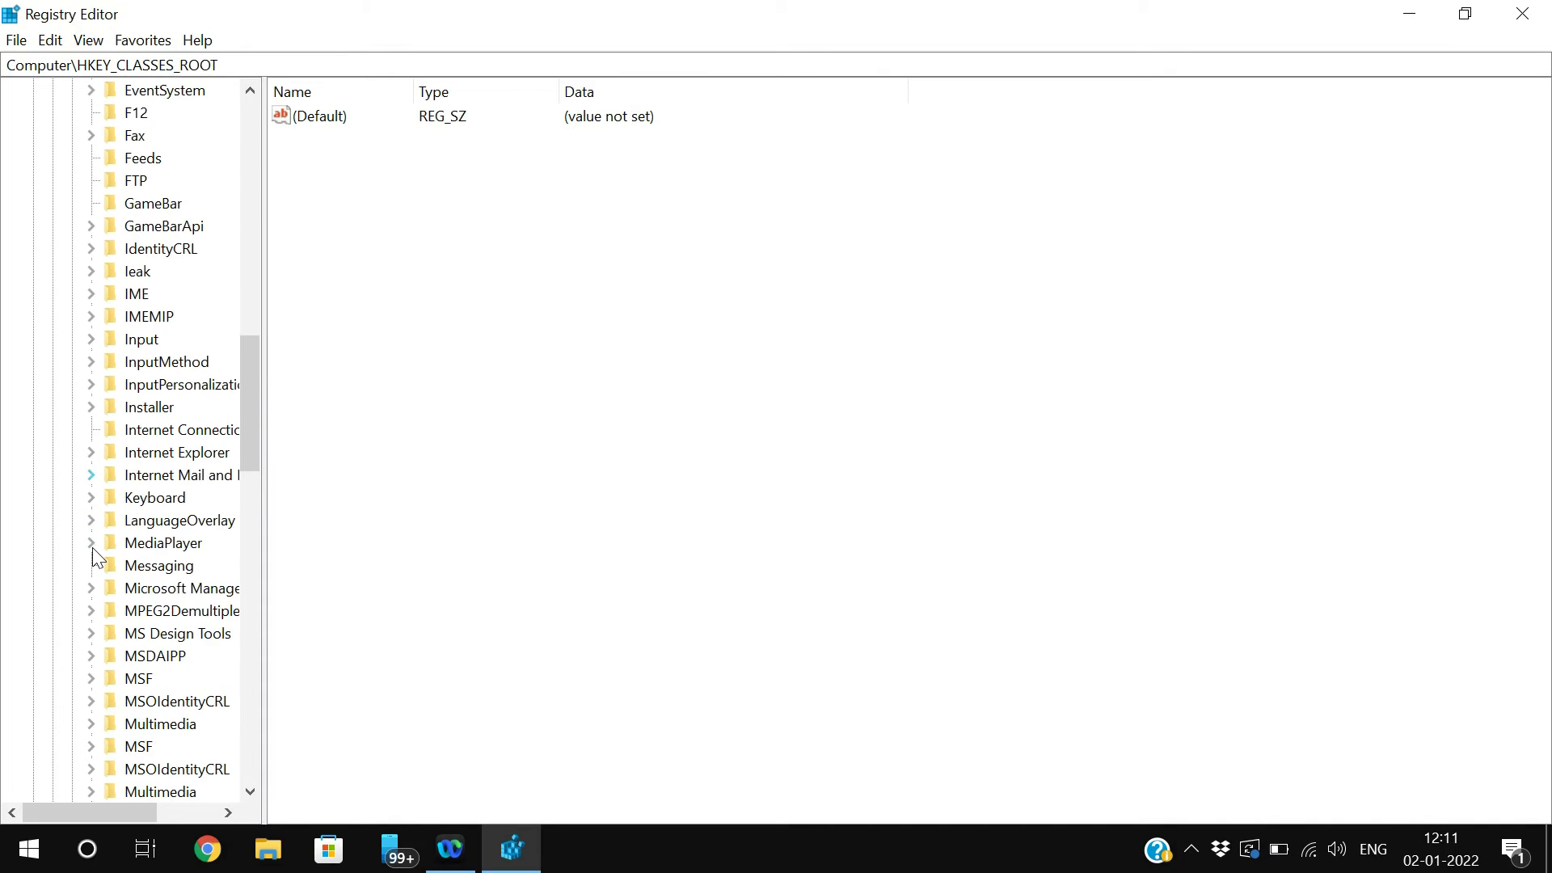
{"action": "scroll", "coordinate": [97, 560], "scroll_direction": "down", "scroll_amount": 15}
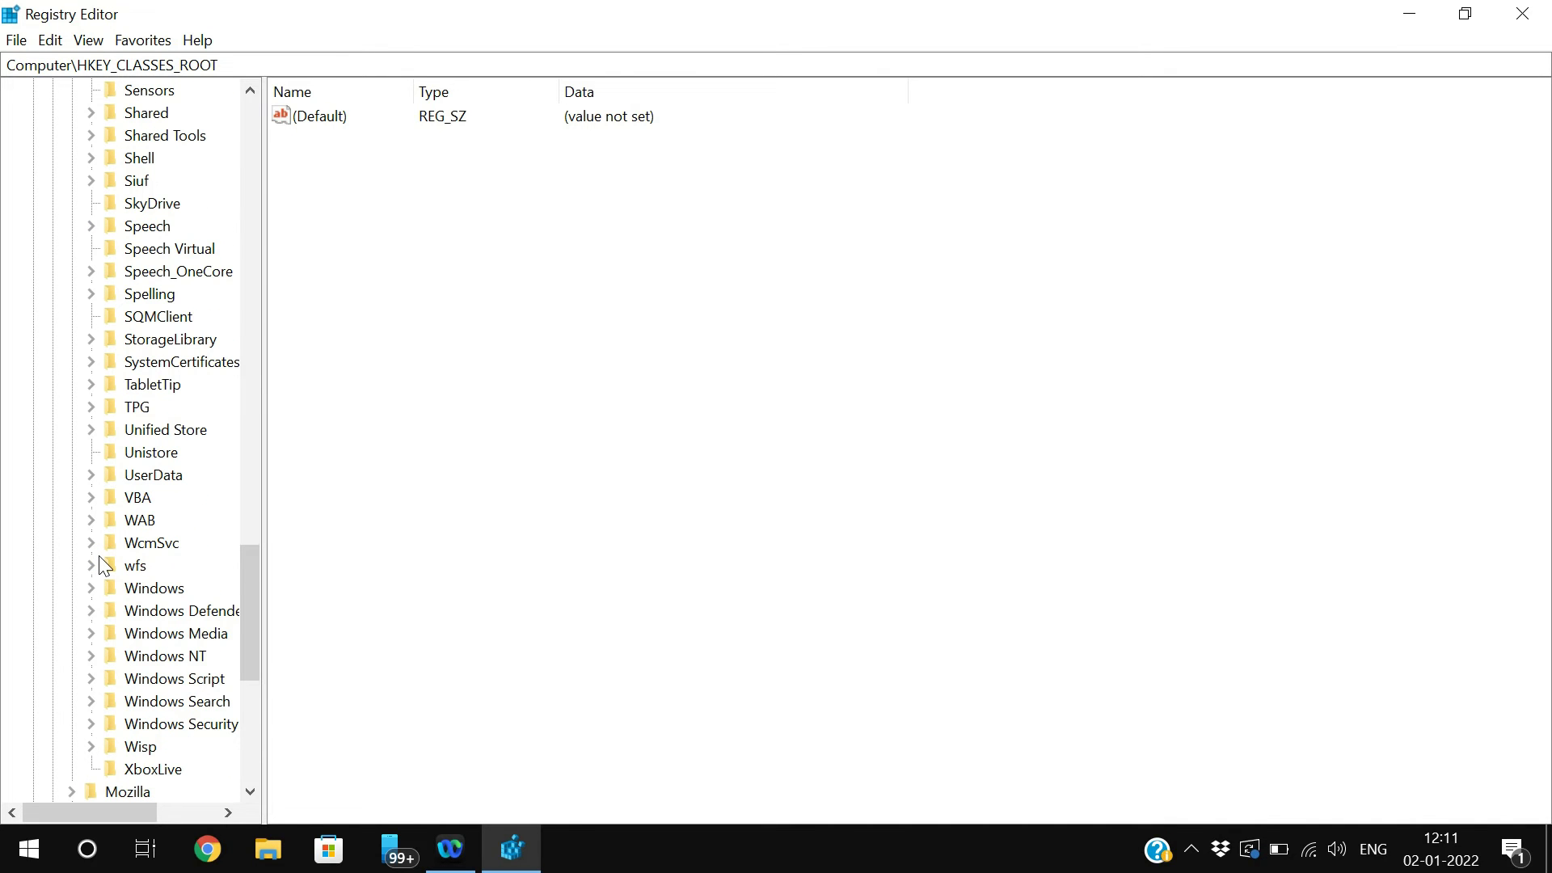
Step: Expand Windows > CurrentVersion > Explorer, widening the key tree pane so full names show
{"action": "left_click", "coordinate": [91, 589]}
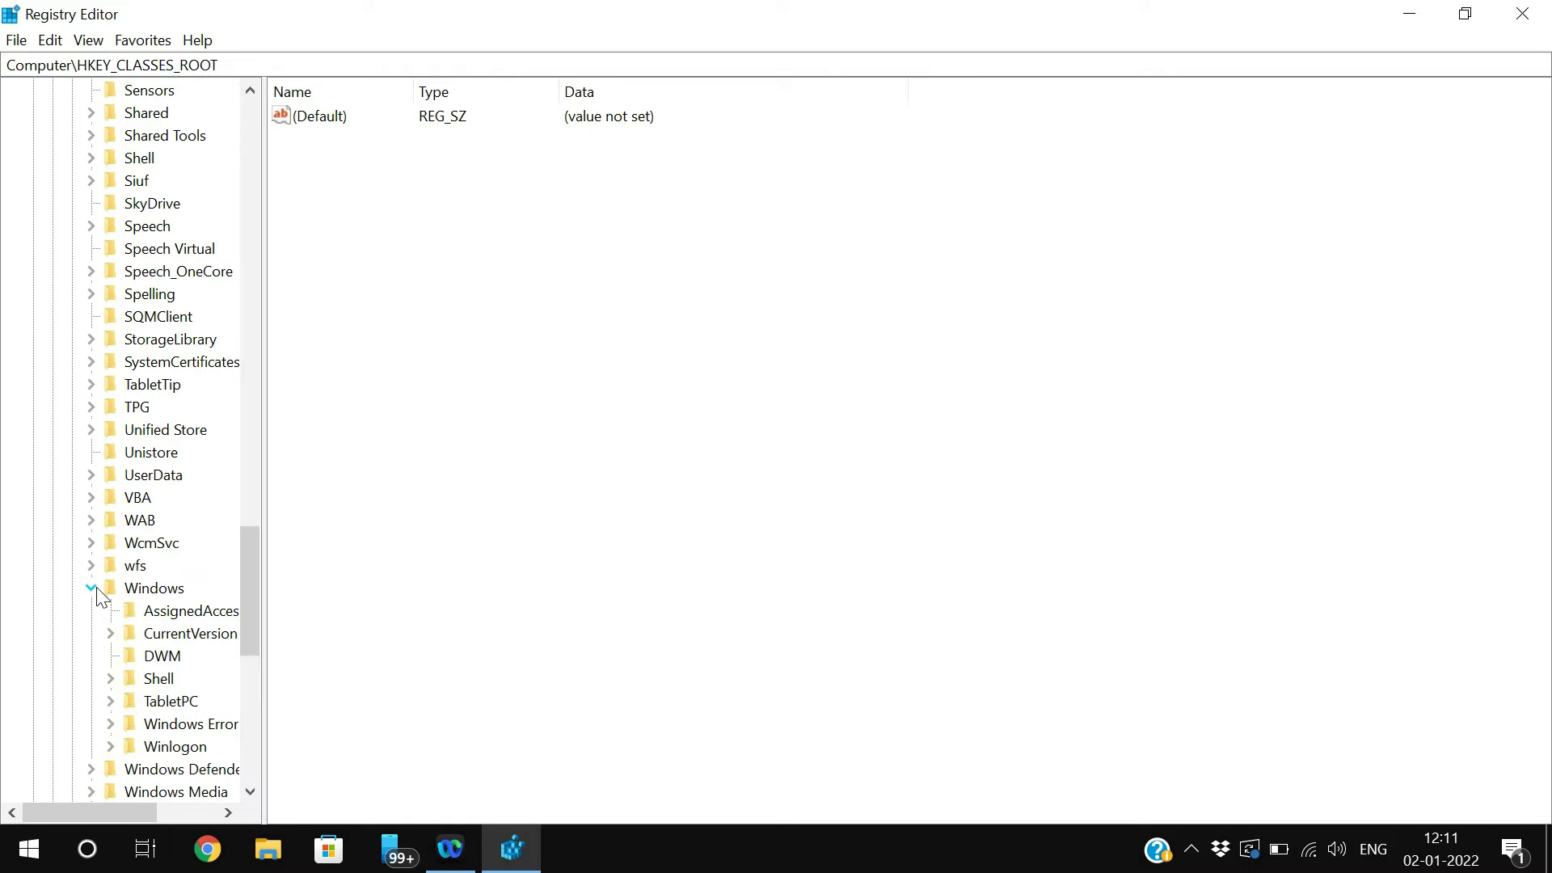
{"action": "scroll", "coordinate": [127, 598], "scroll_direction": "down", "scroll_amount": 2}
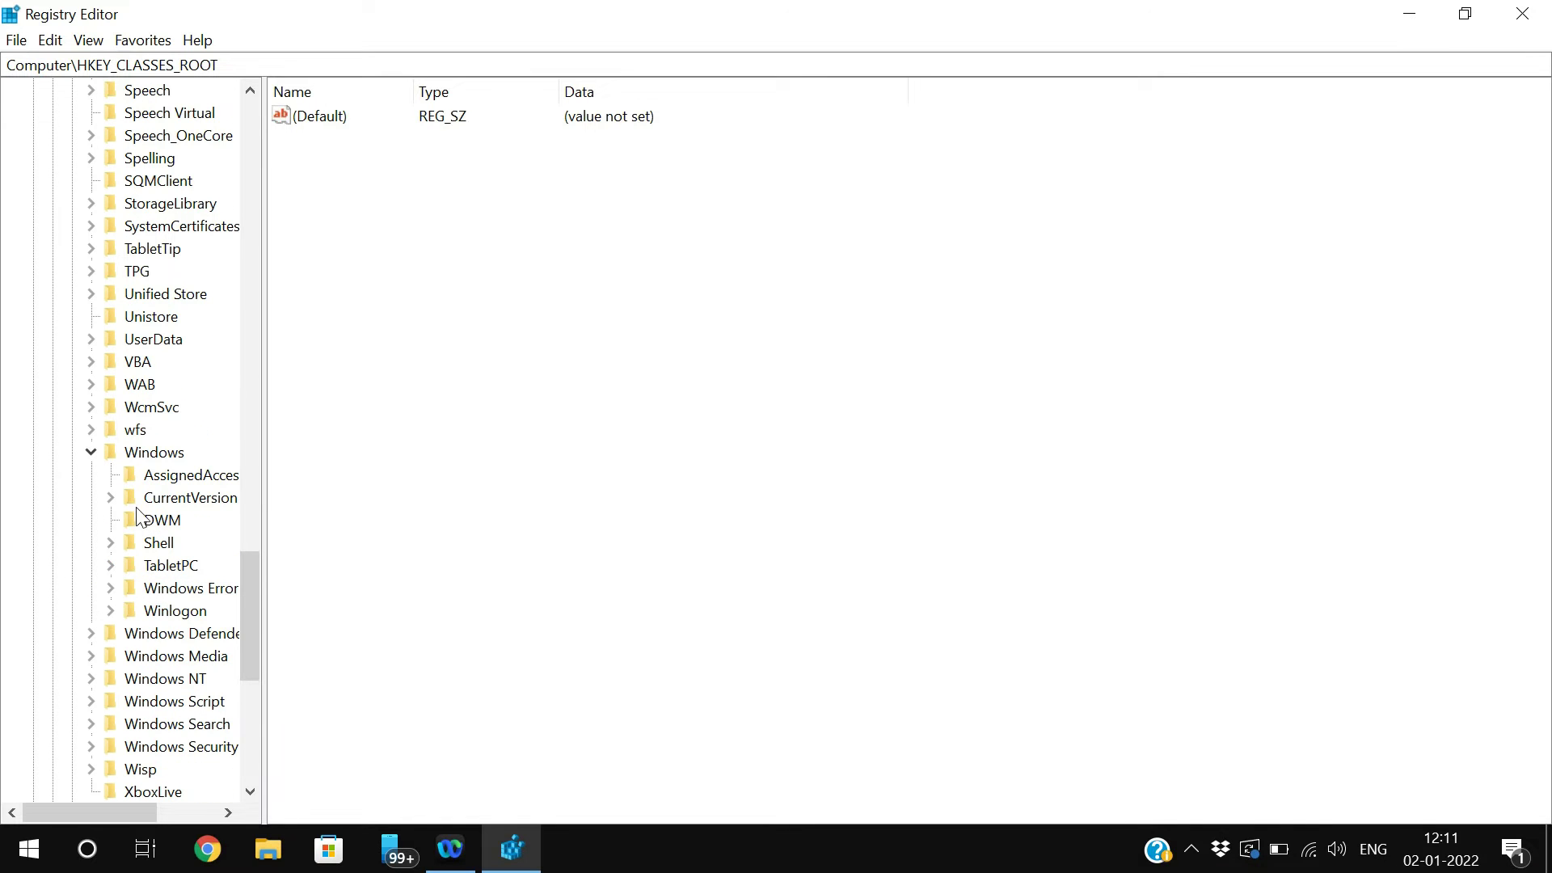
{"action": "left_click", "coordinate": [113, 499]}
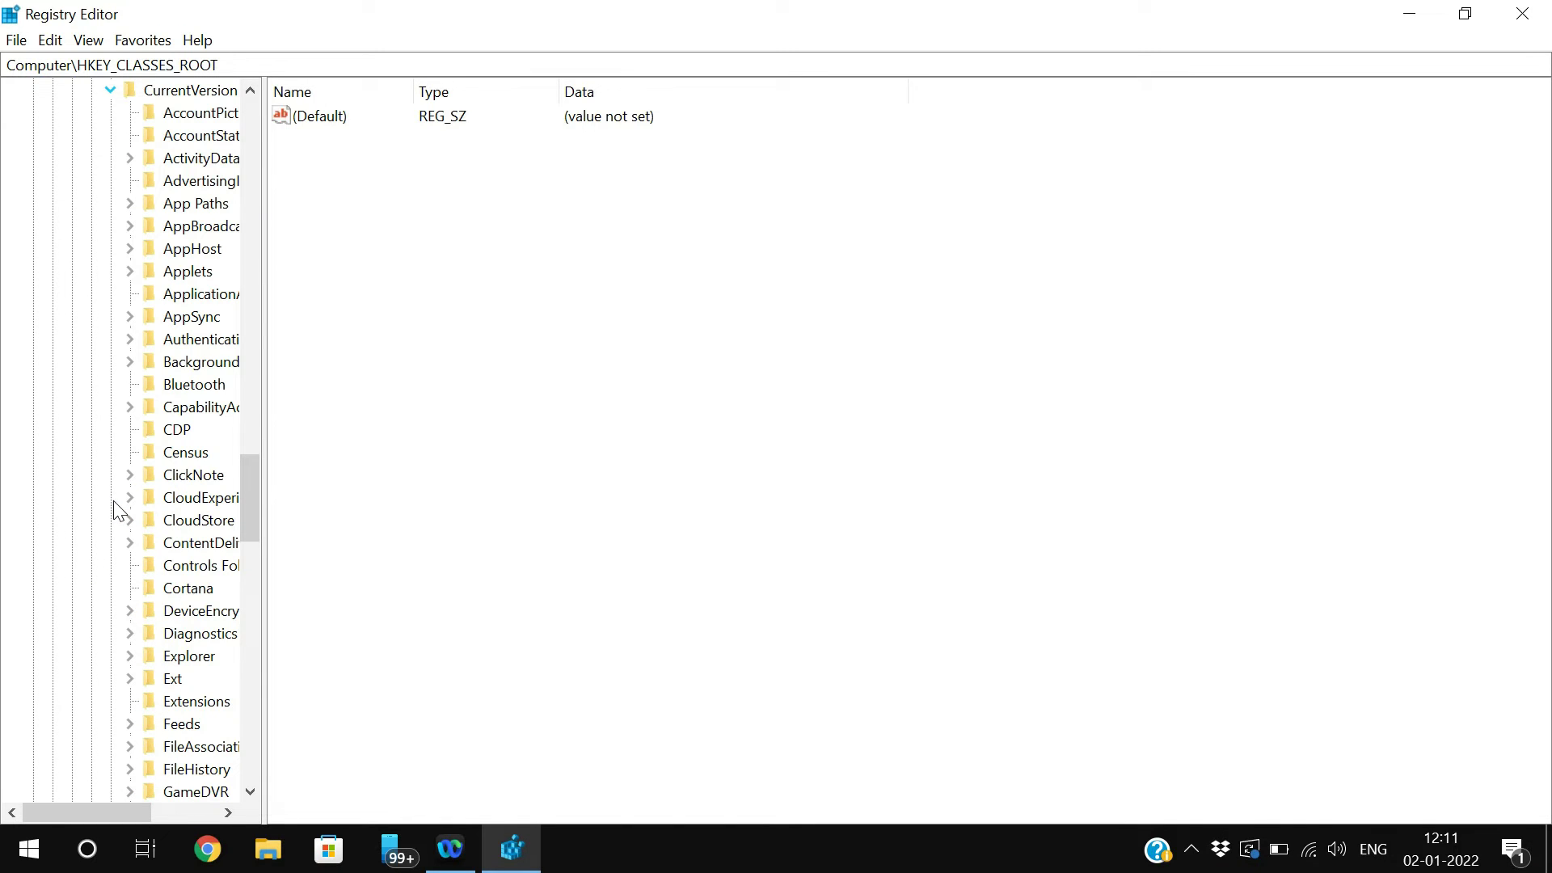
{"action": "scroll", "coordinate": [122, 514], "scroll_direction": "down", "scroll_amount": 6}
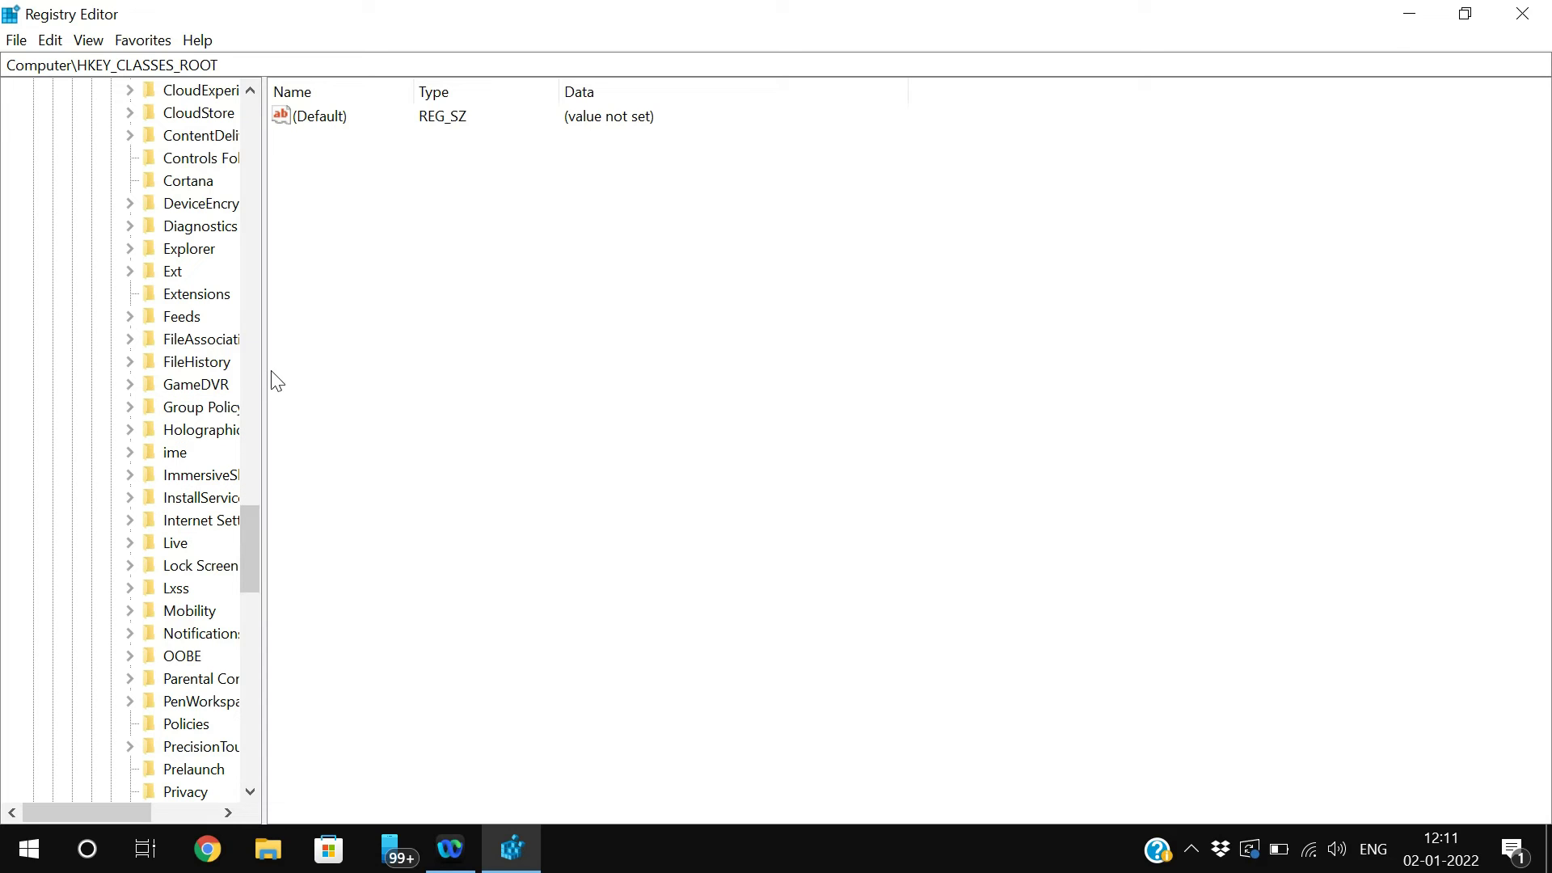
{"action": "left_click_drag", "start_coordinate": [266, 370], "coordinate": [395, 368]}
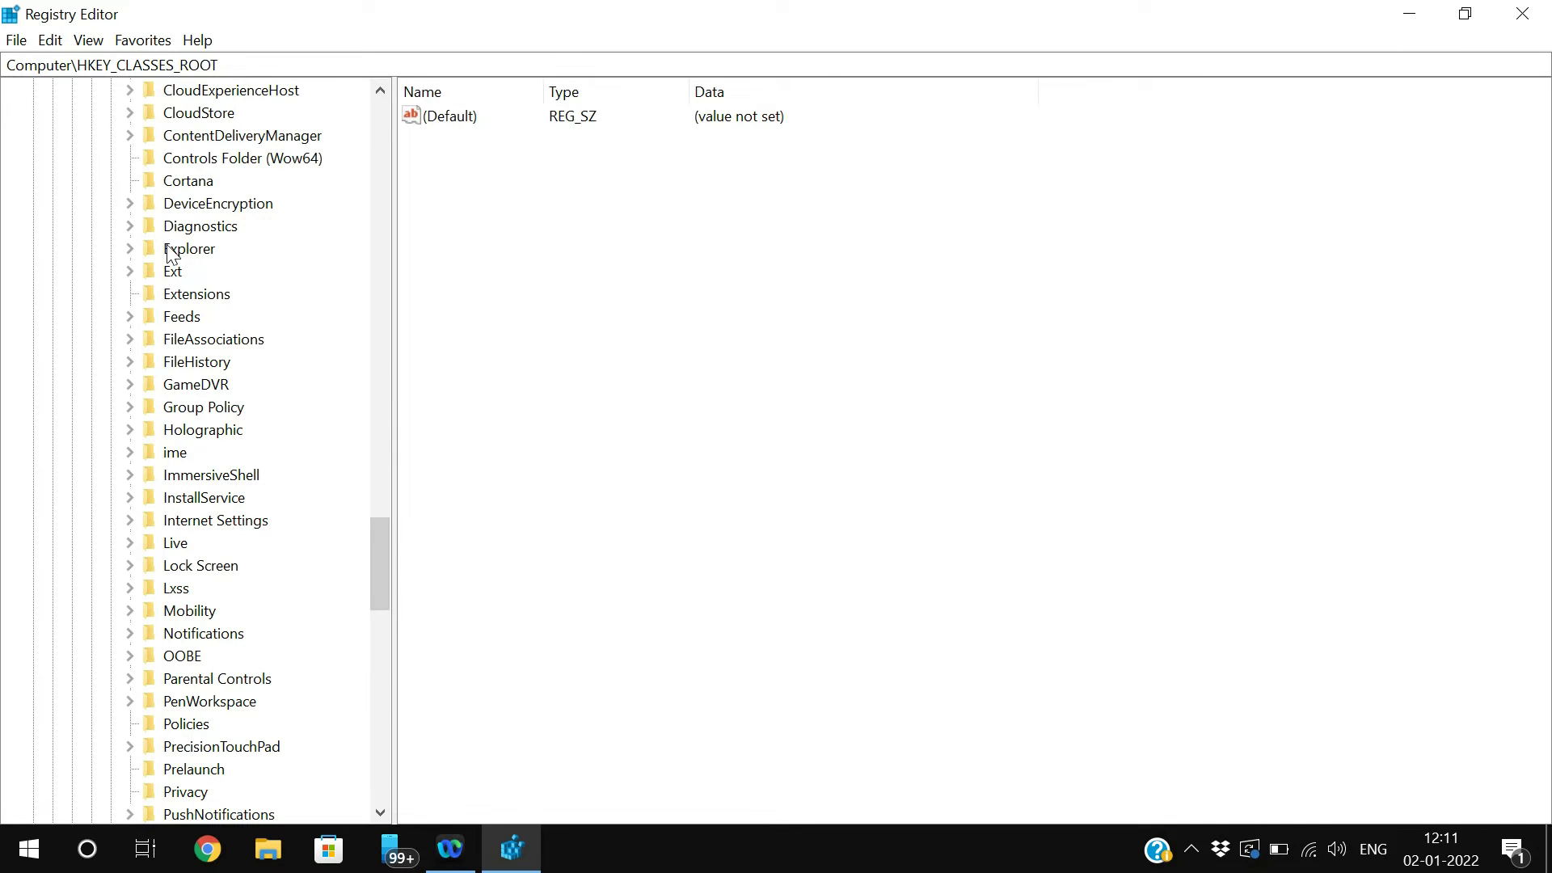
{"action": "left_click", "coordinate": [130, 249]}
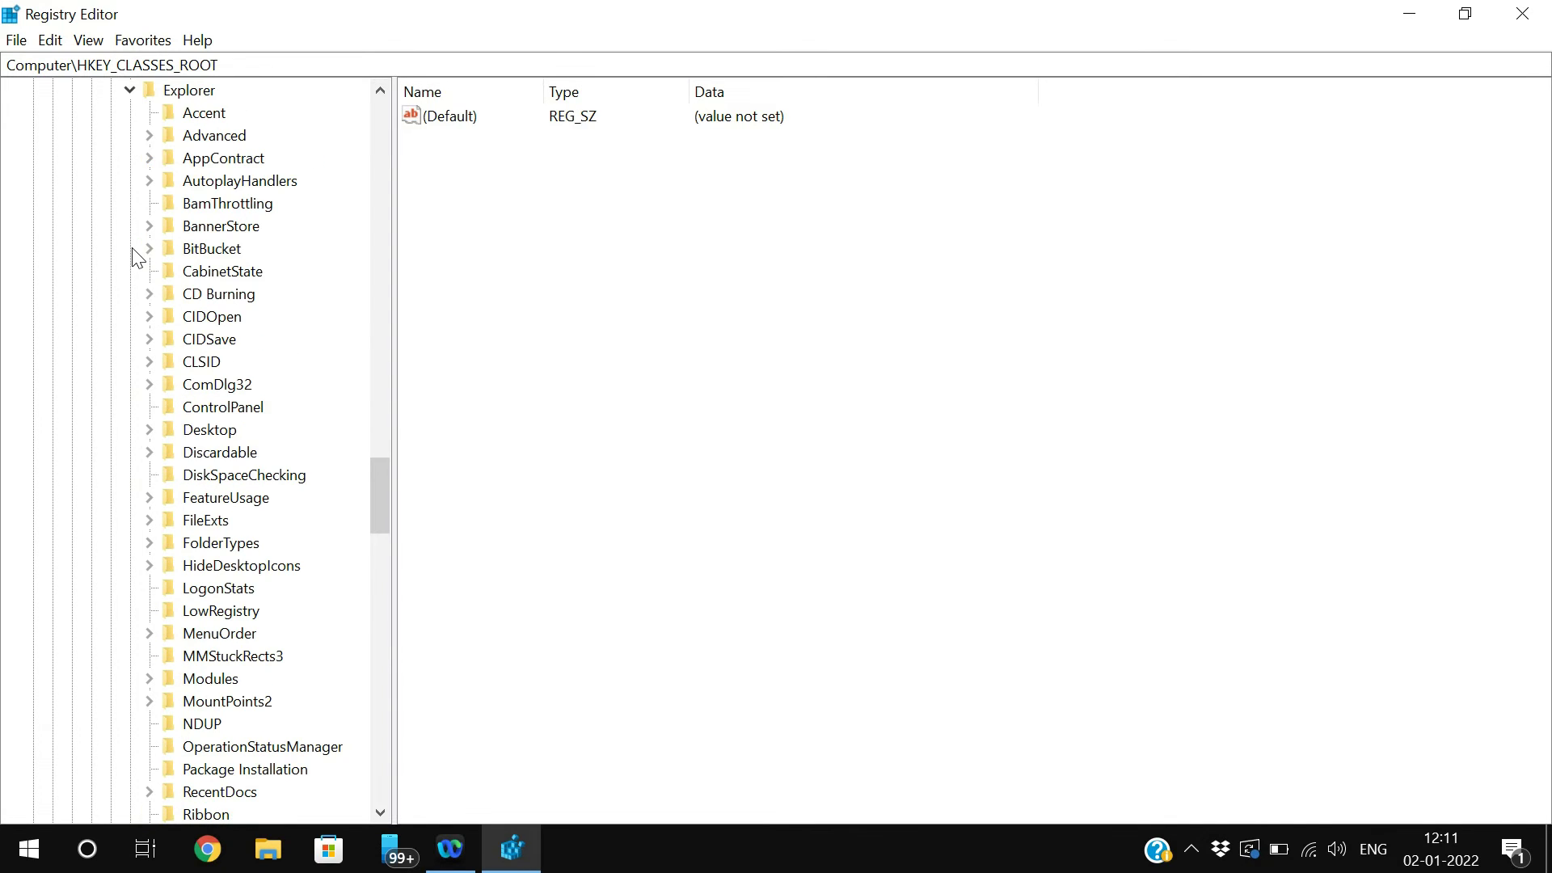
{"action": "scroll", "coordinate": [212, 437], "scroll_direction": "down", "scroll_amount": 3}
{"action": "scroll", "coordinate": [226, 514], "scroll_direction": "up", "scroll_amount": 2}
{"action": "scroll", "coordinate": [224, 511], "scroll_direction": "up", "scroll_amount": 3}
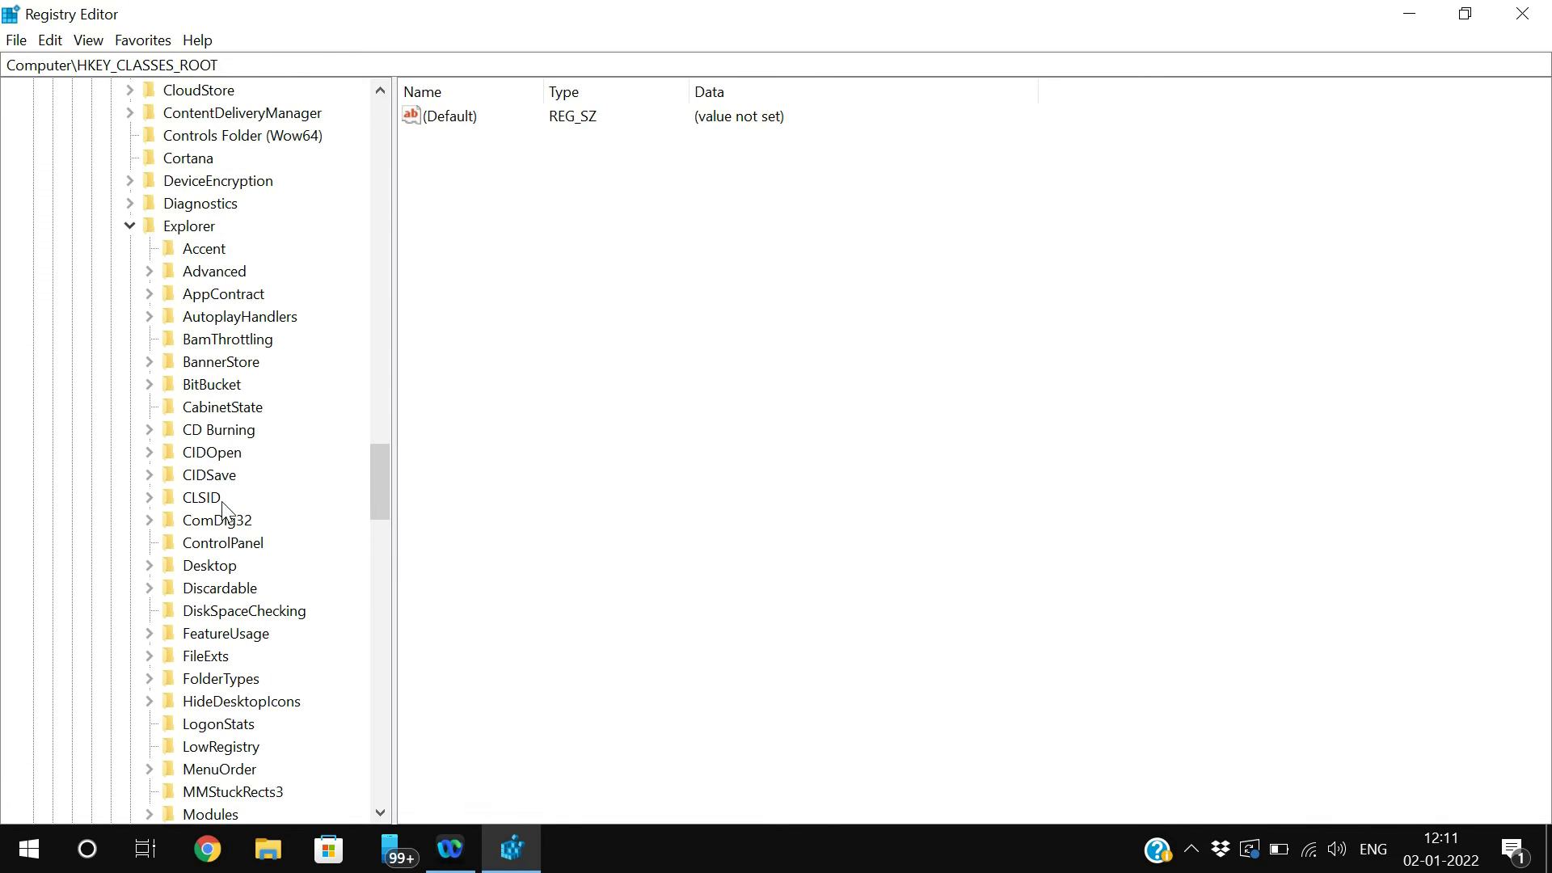
Step: In Explorer\Advanced, create a DWORD (32-bit) value named ShowSecondsInSystemClock
{"action": "left_click", "coordinate": [149, 272]}
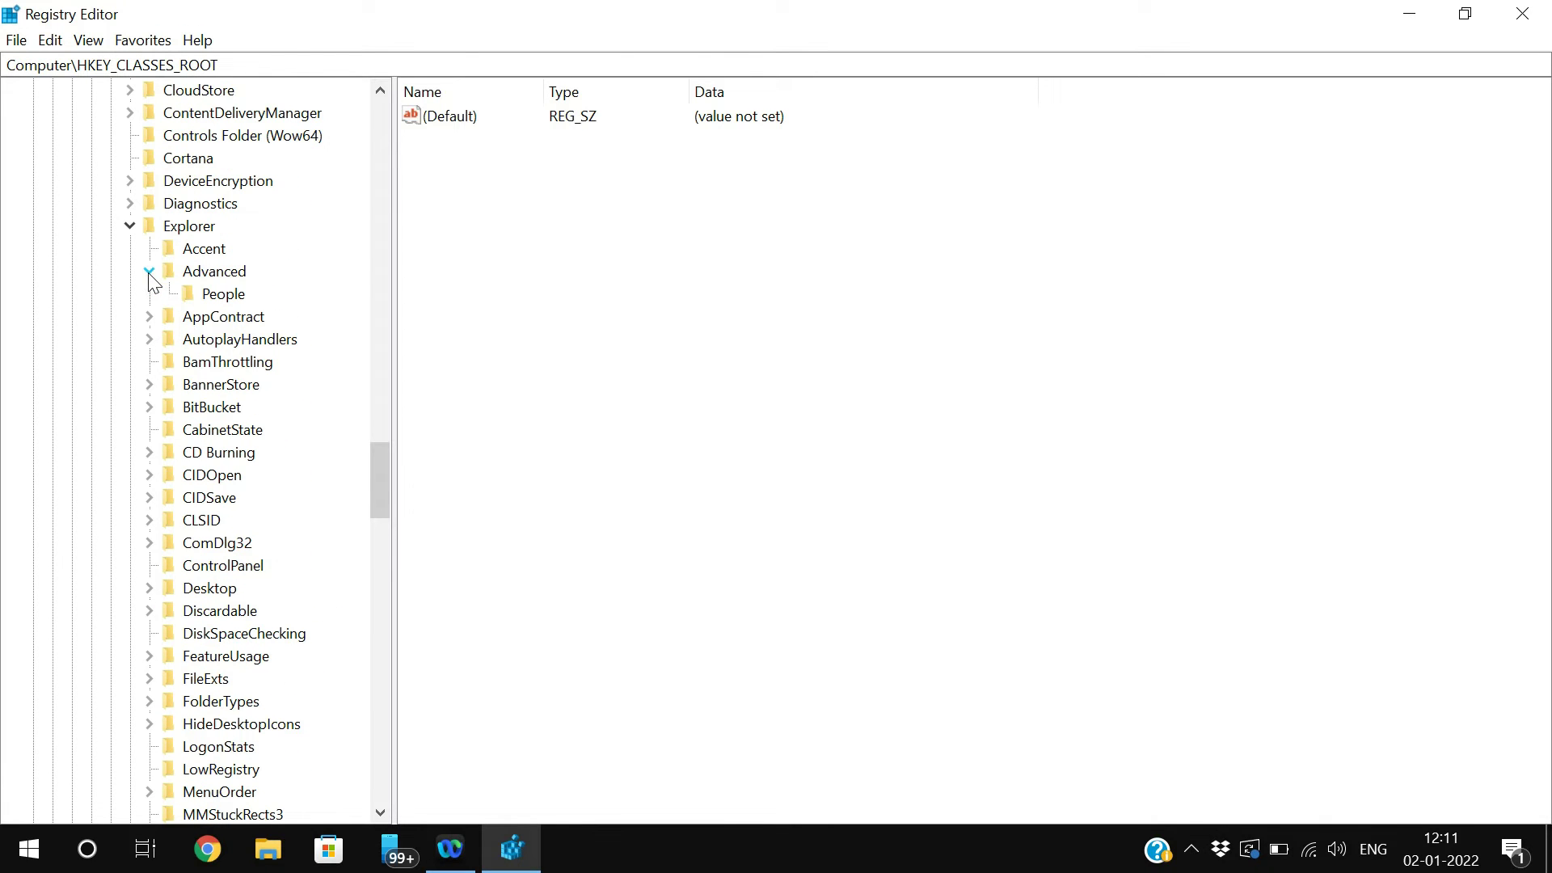
{"action": "double_click", "coordinate": [214, 272]}
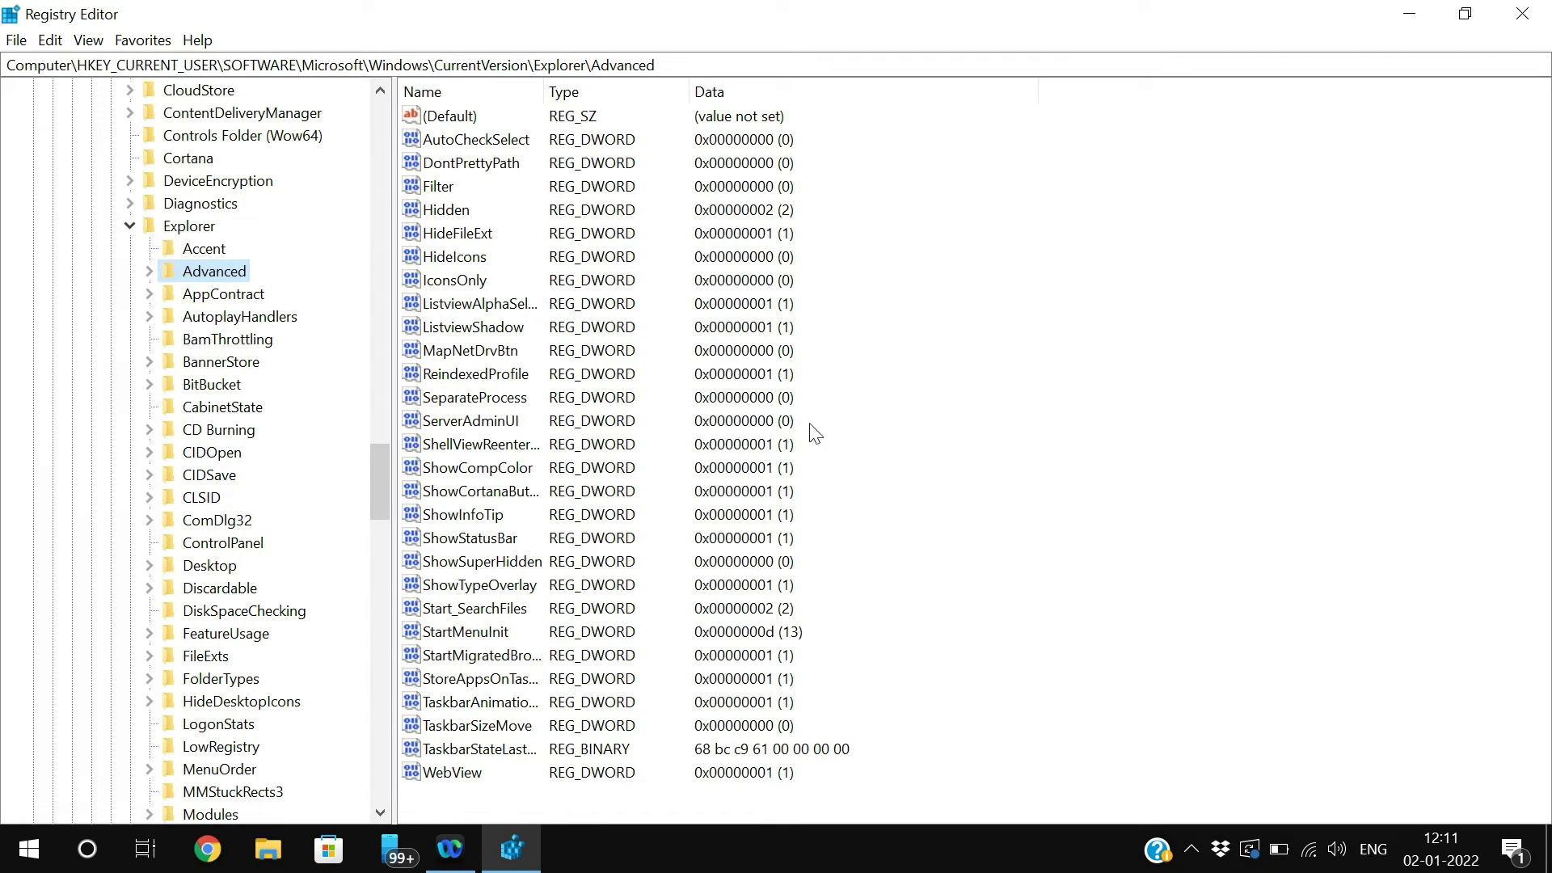
{"action": "right_click", "coordinate": [908, 383]}
{"action": "left_click", "coordinate": [920, 317]}
{"action": "right_click", "coordinate": [920, 317]}
{"action": "mouse_move", "coordinate": [929, 332]}
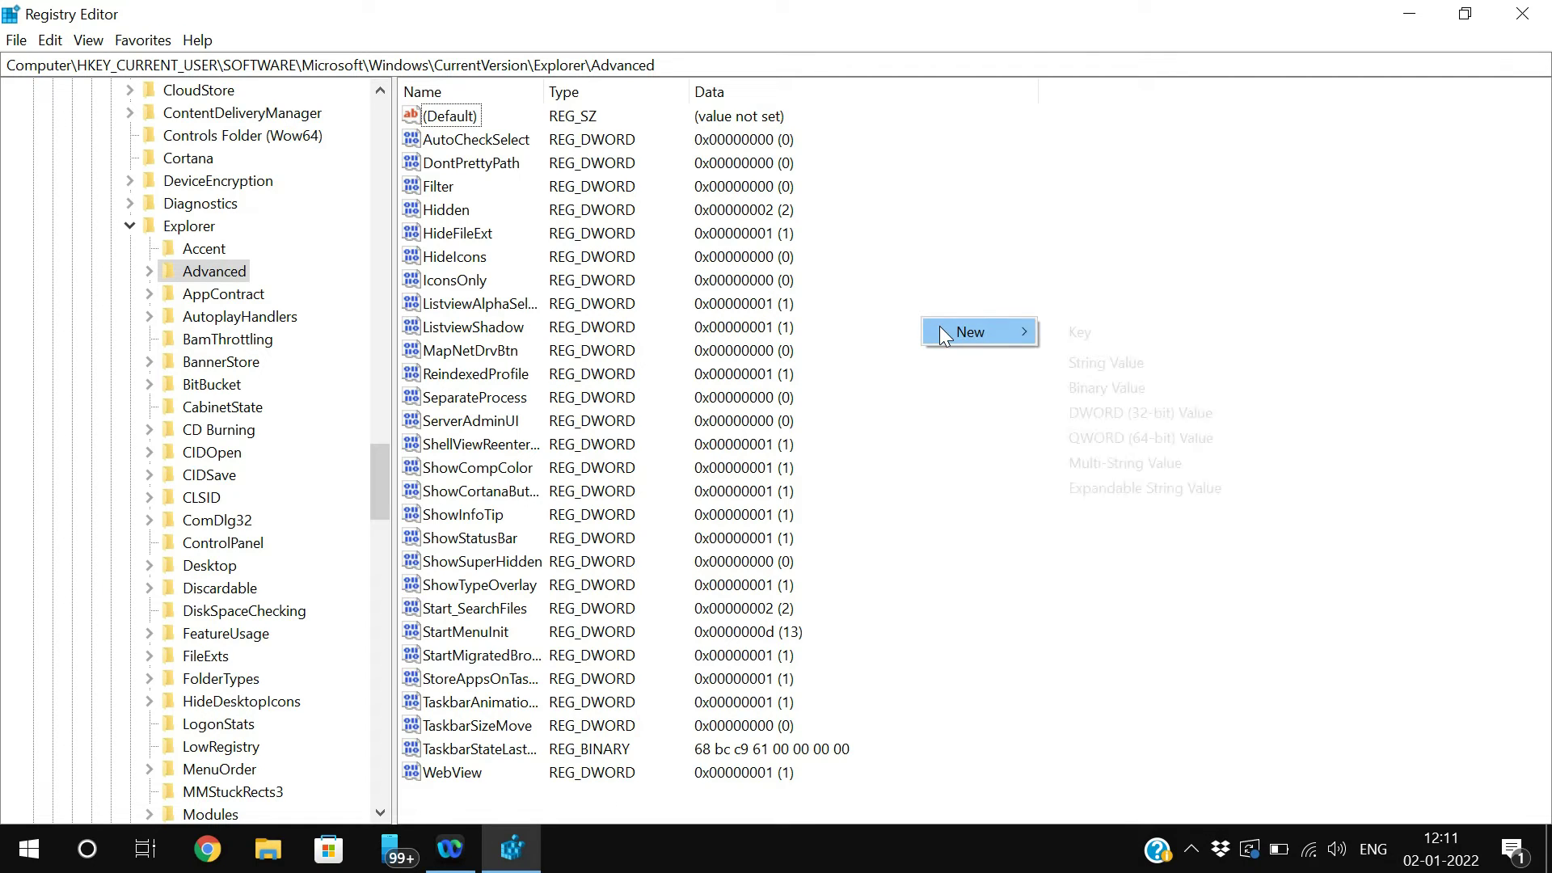
{"action": "left_click", "coordinate": [1083, 410]}
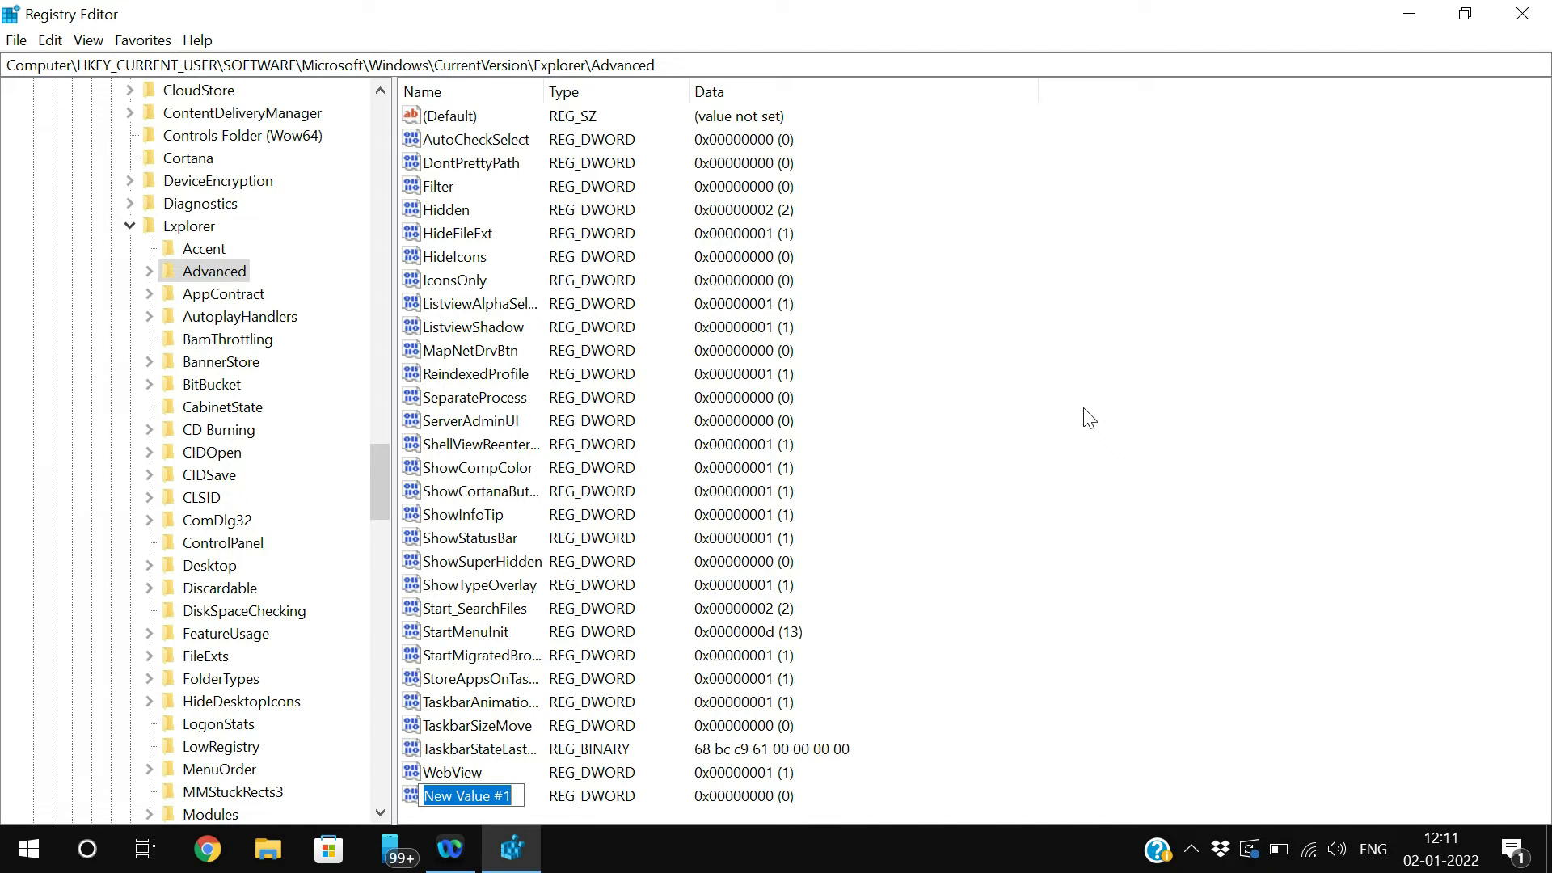
{"action": "type", "text": "Show"}
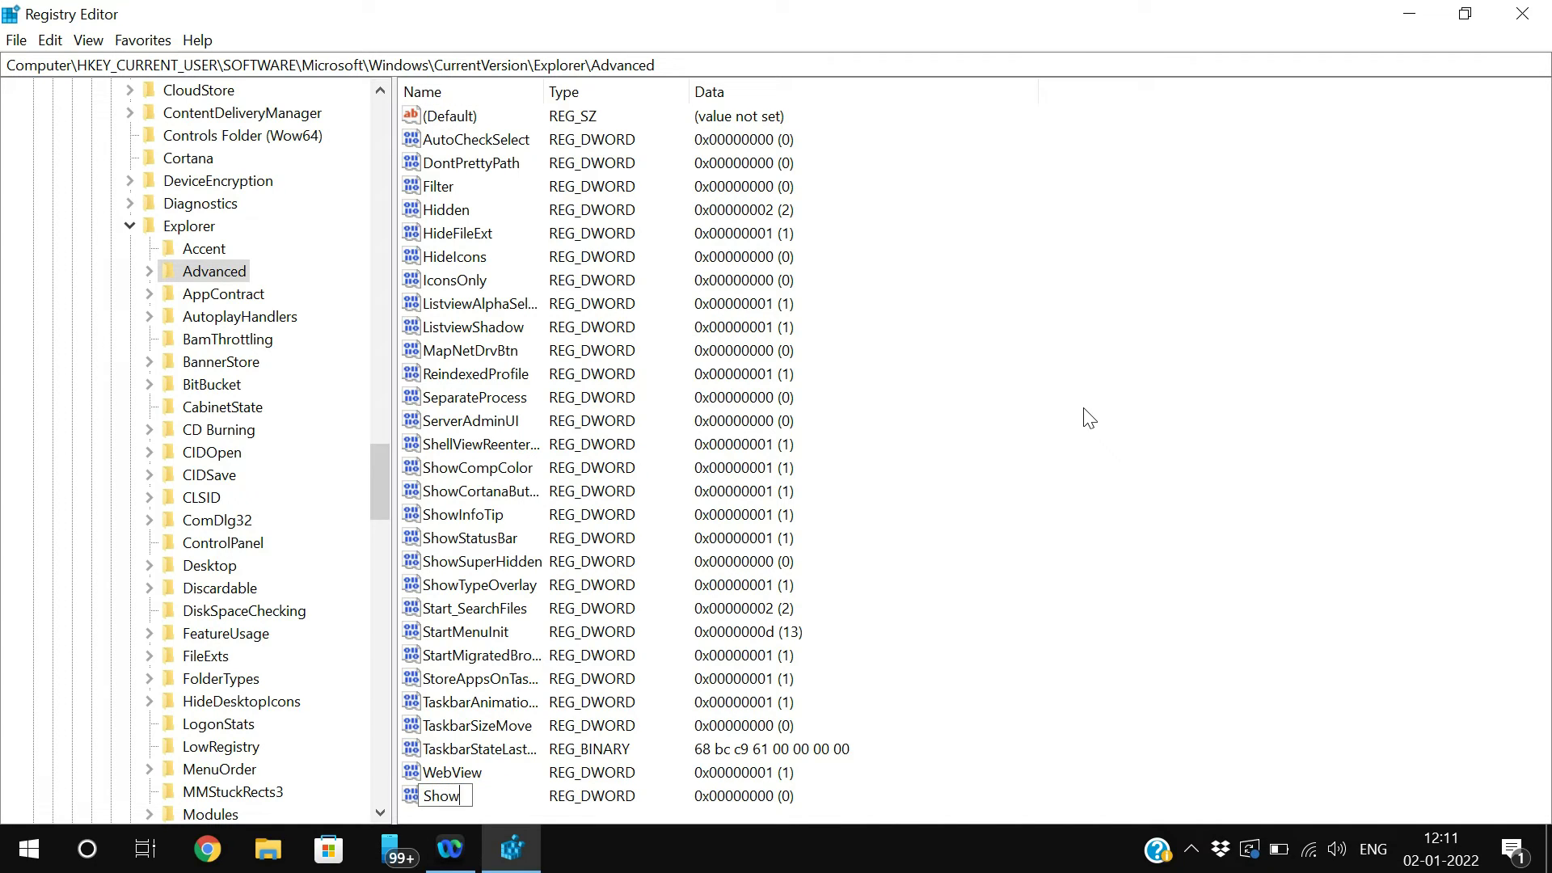
{"action": "type", "text": "SecondsInSystemC"}
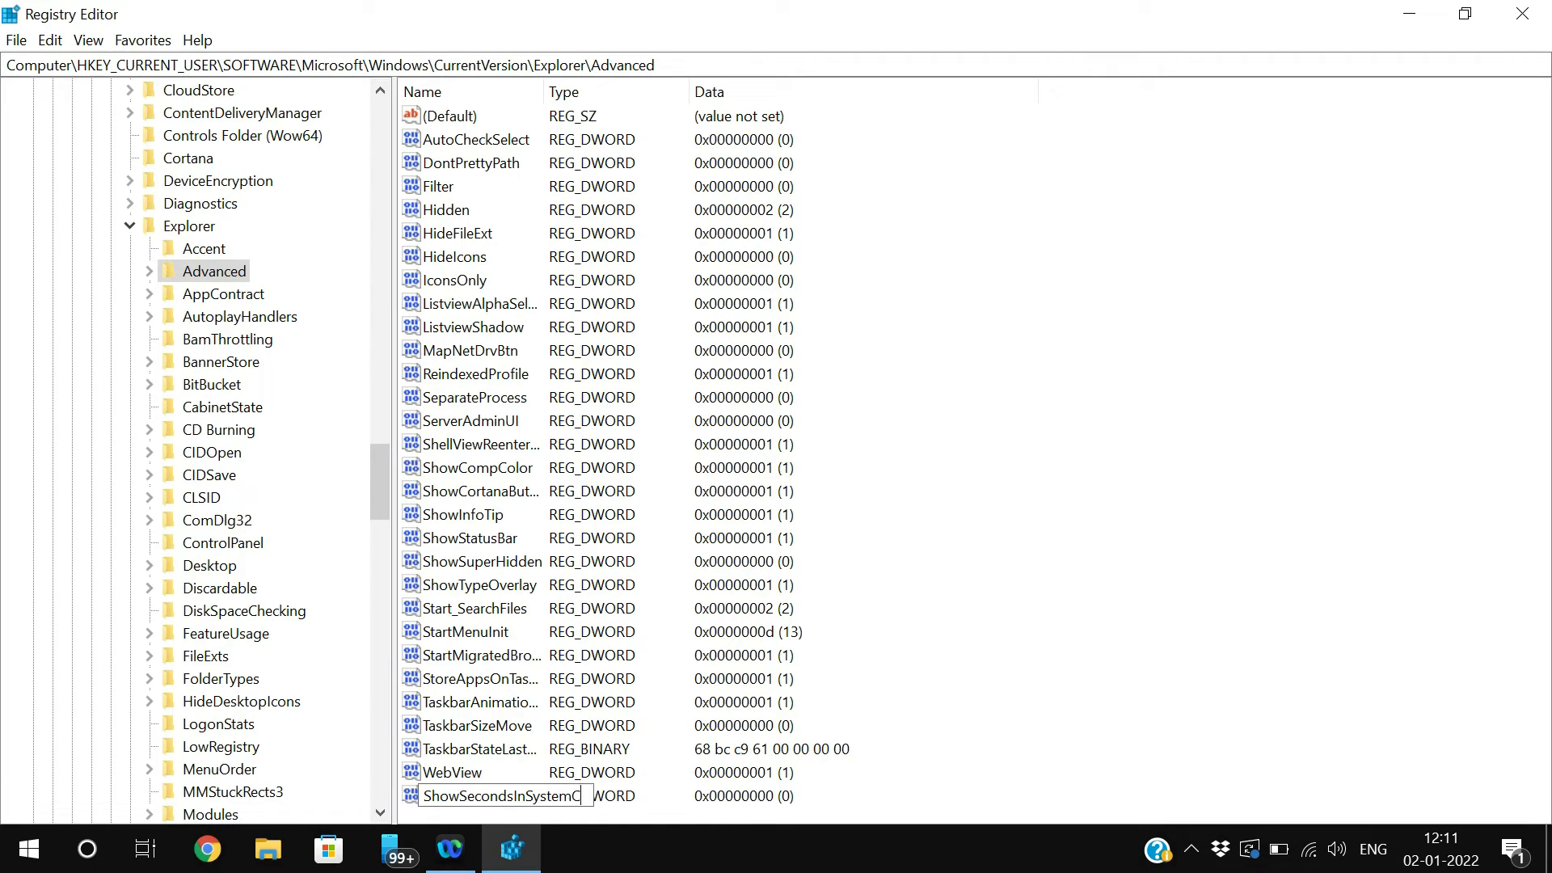
{"action": "type", "text": "lock"}
Step: Confirm the name ShowSecondsInSystemClock and set its value data to 1
{"action": "key", "text": "Return"}
{"action": "double_click", "coordinate": [496, 792]}
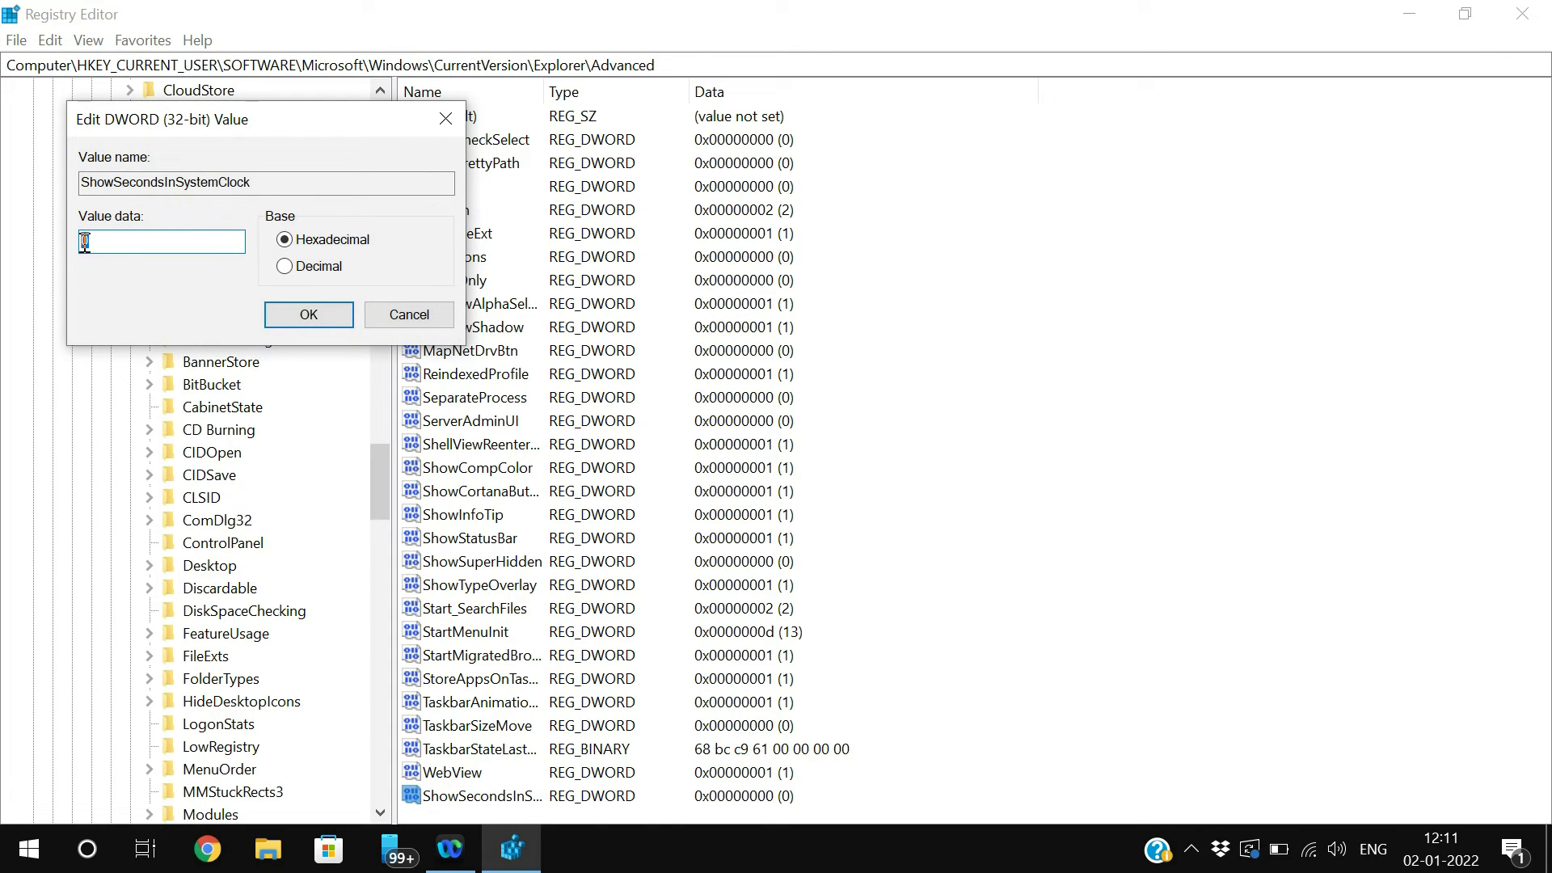
{"action": "type", "text": "1"}
{"action": "left_click", "coordinate": [313, 318]}
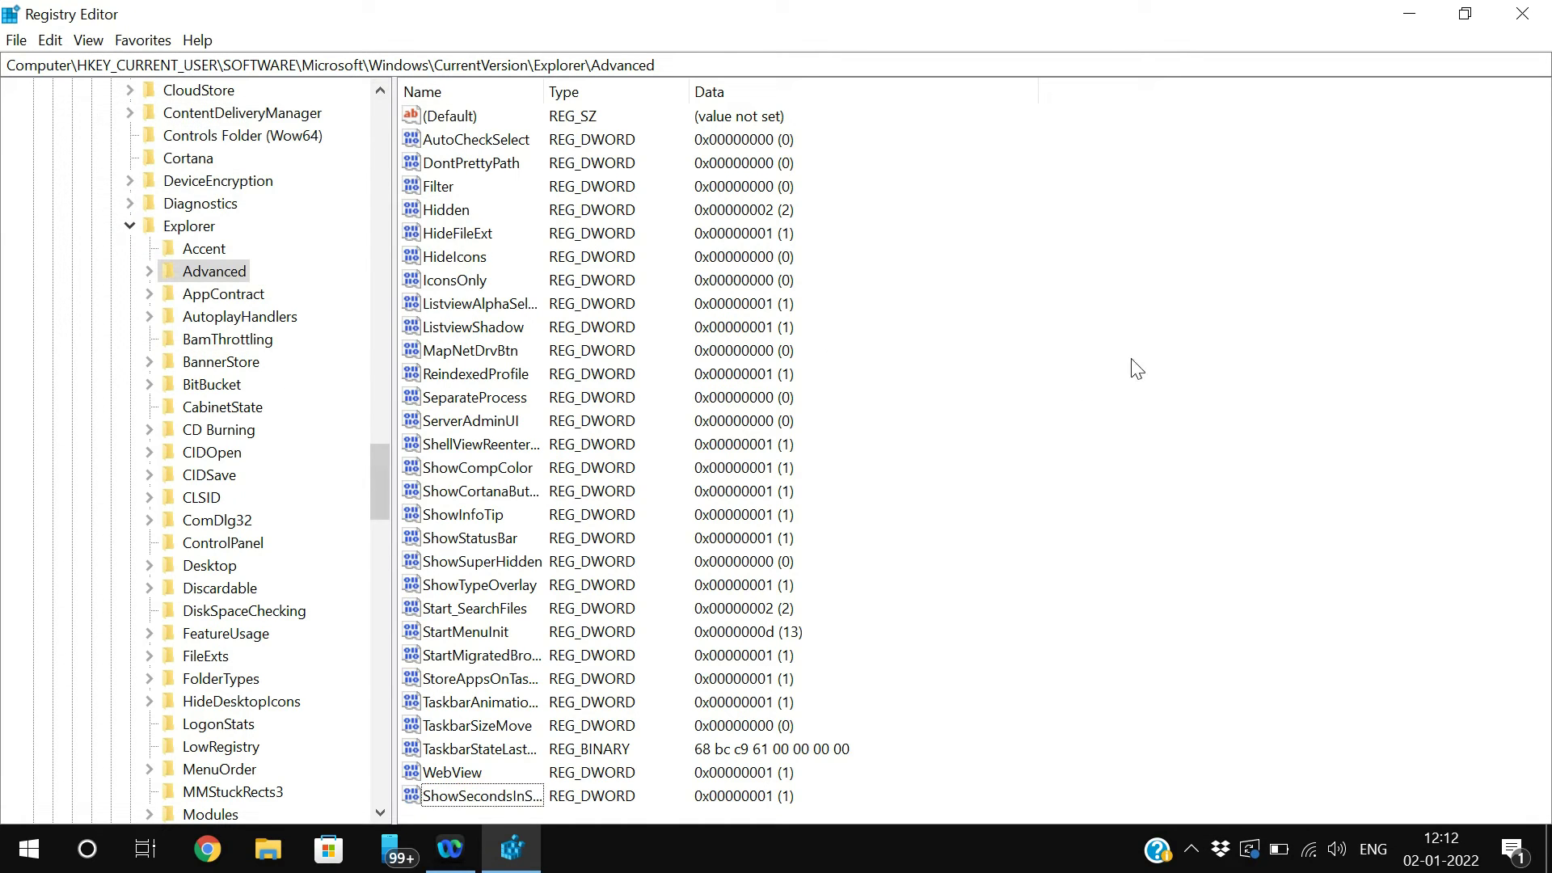
Step: Close Registry Editor and confirm the taskbar clock now shows seconds (12:14:02)
{"action": "left_click", "coordinate": [1521, 13]}
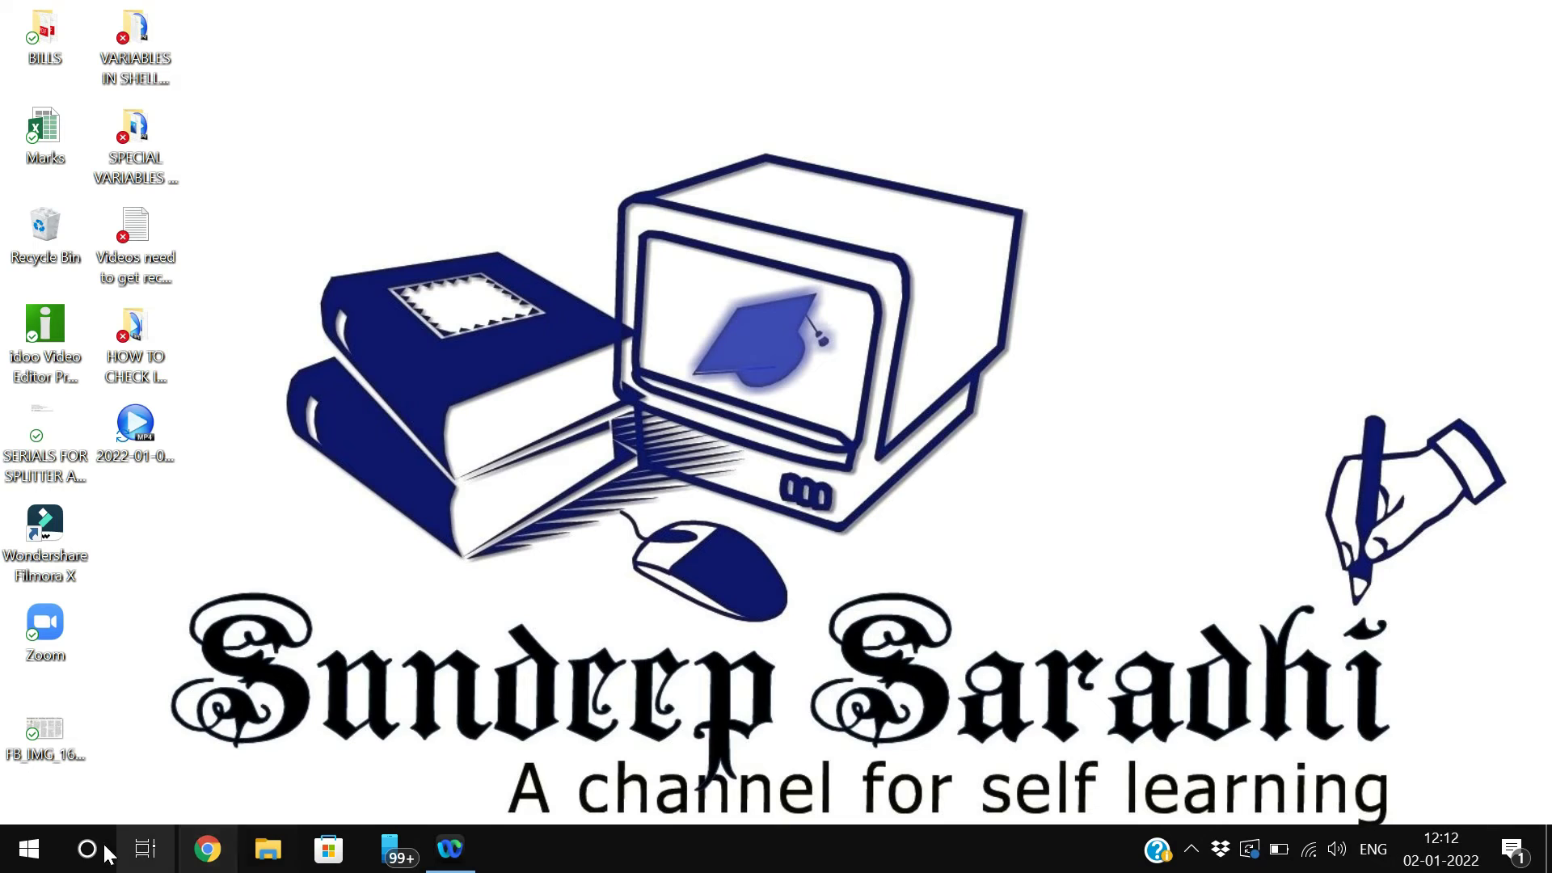
{"action": "left_click", "coordinate": [29, 849]}
{"action": "left_click", "coordinate": [1083, 647]}
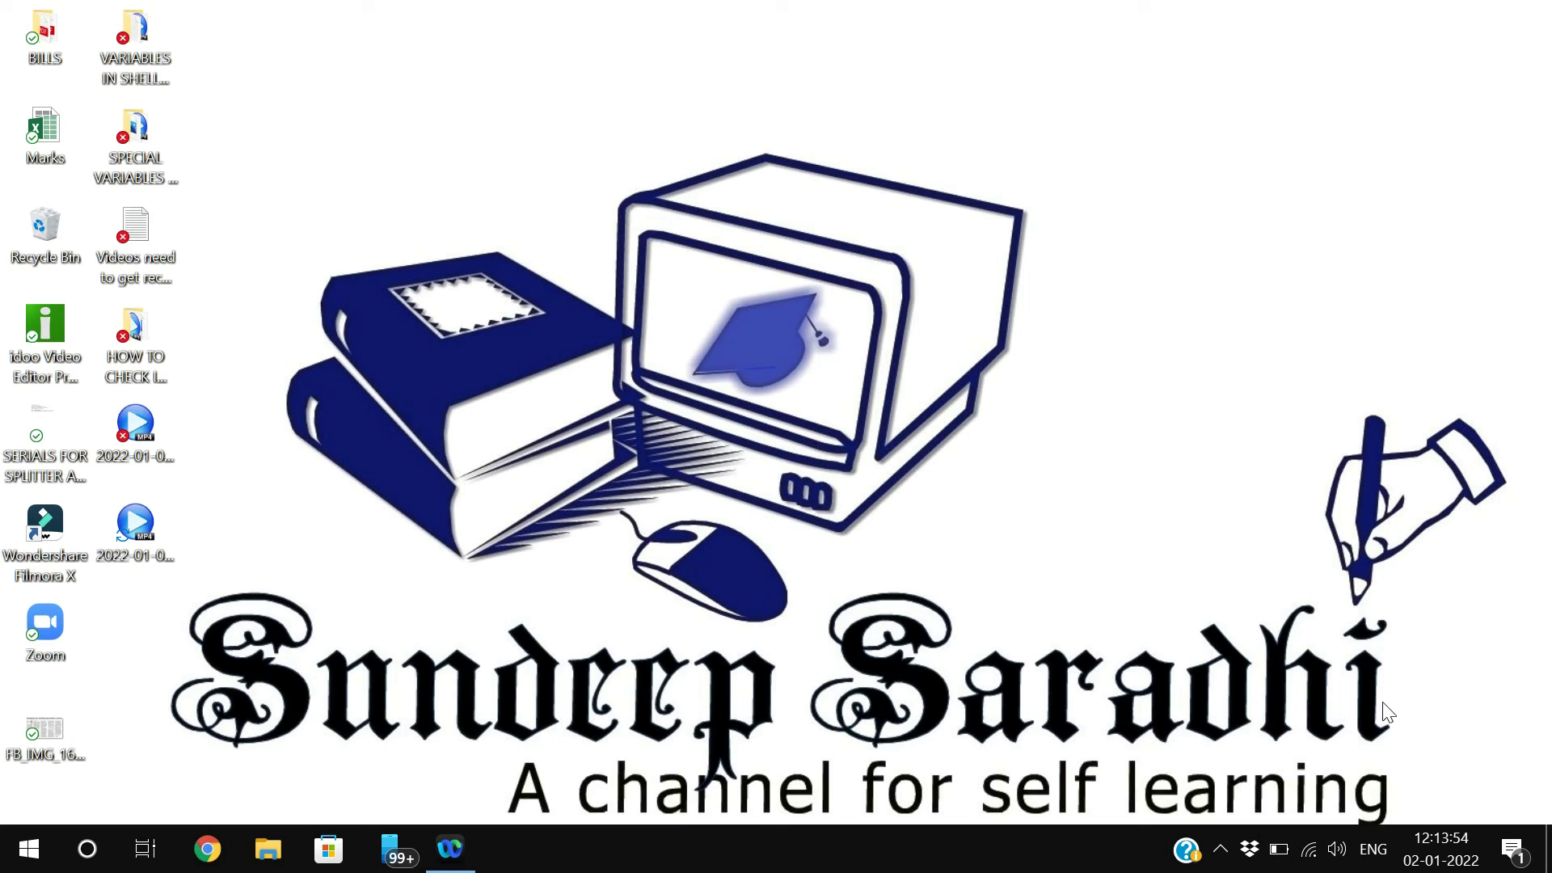
{"action": "left_click", "coordinate": [1445, 853]}
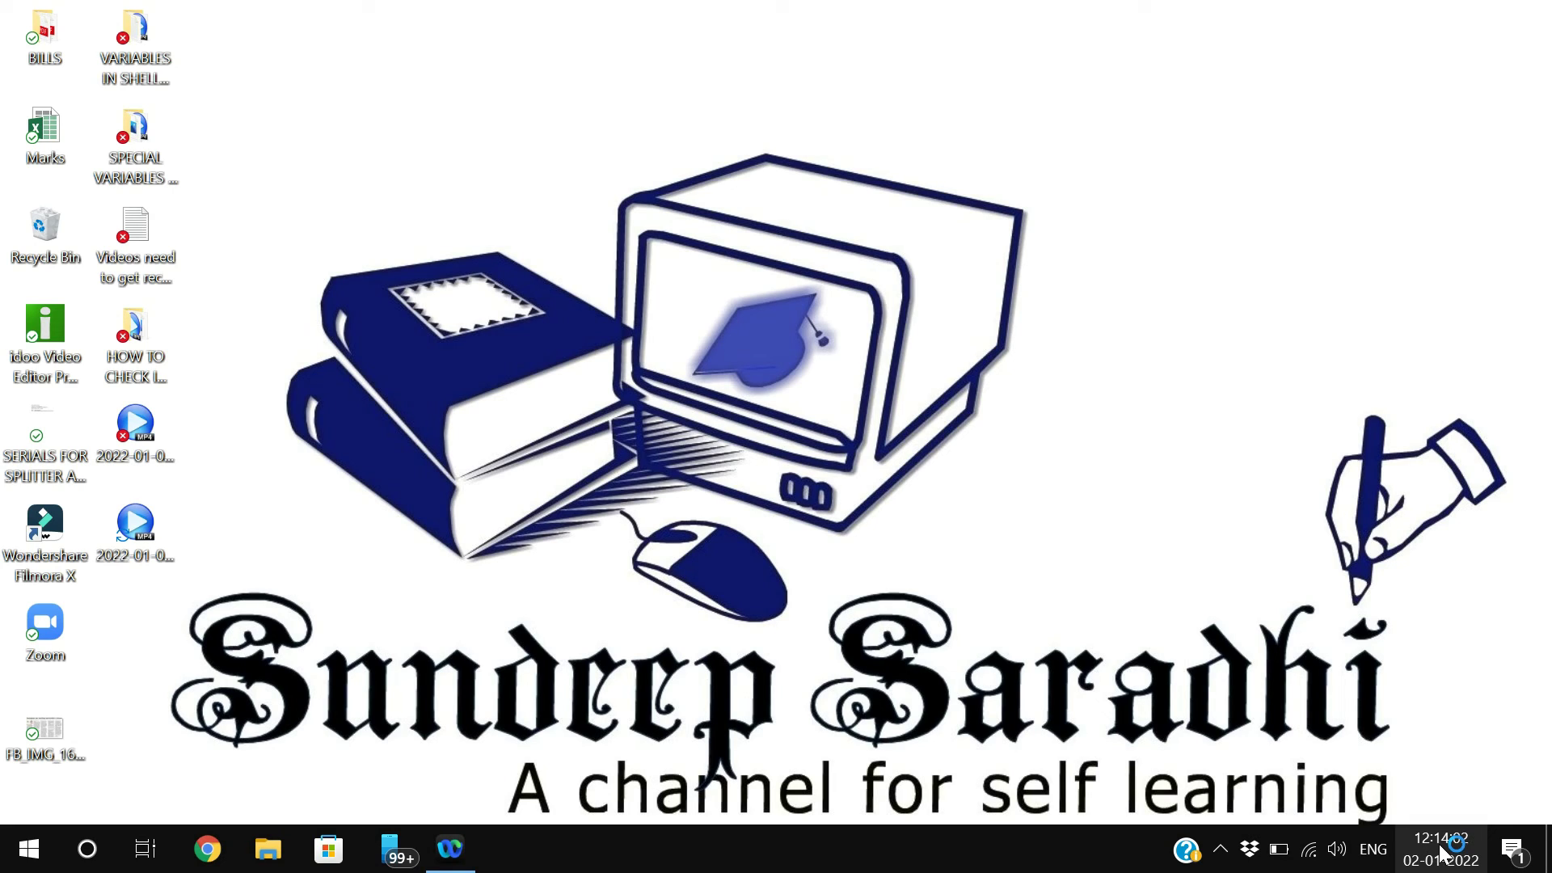